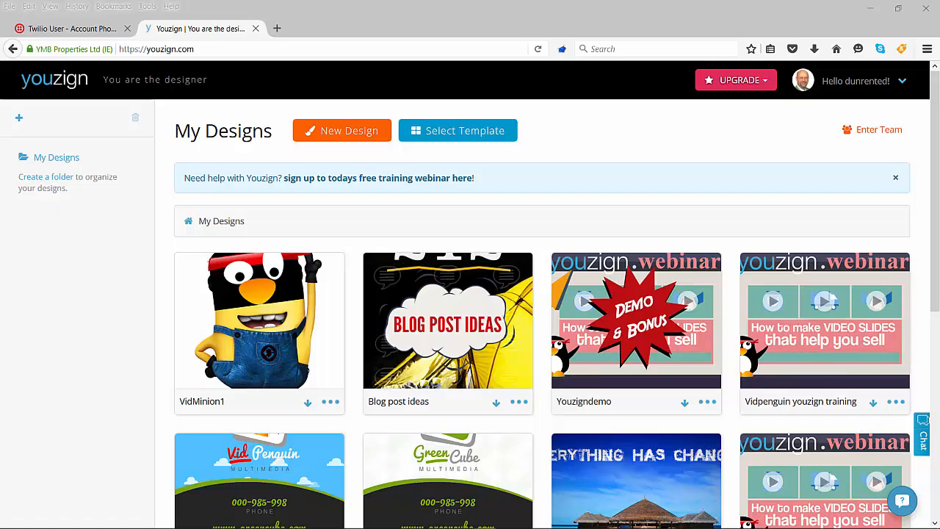
Step: Create a new custom-size design with a 1280 px wide and 720 px high canvas
{"action": "left_click", "coordinate": [330, 141]}
{"action": "left_click", "coordinate": [413, 197]}
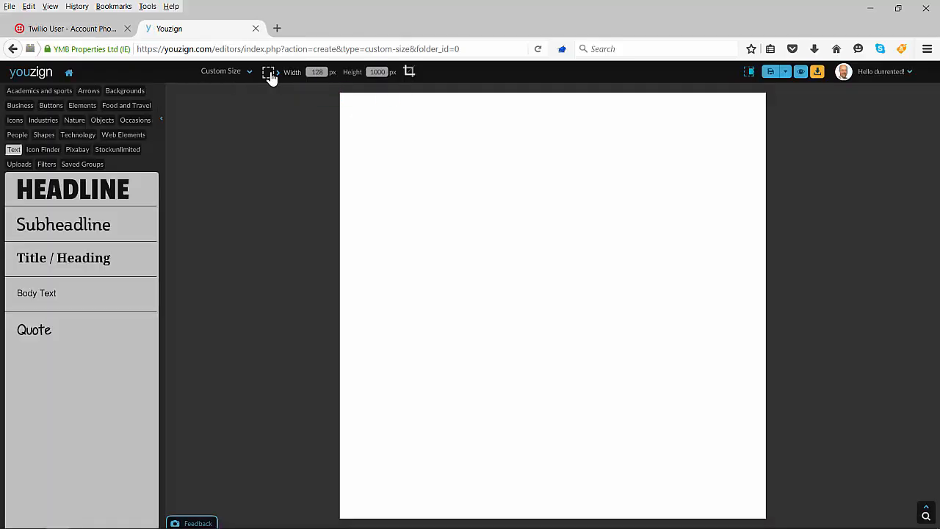
{"action": "type", "text": "720"}
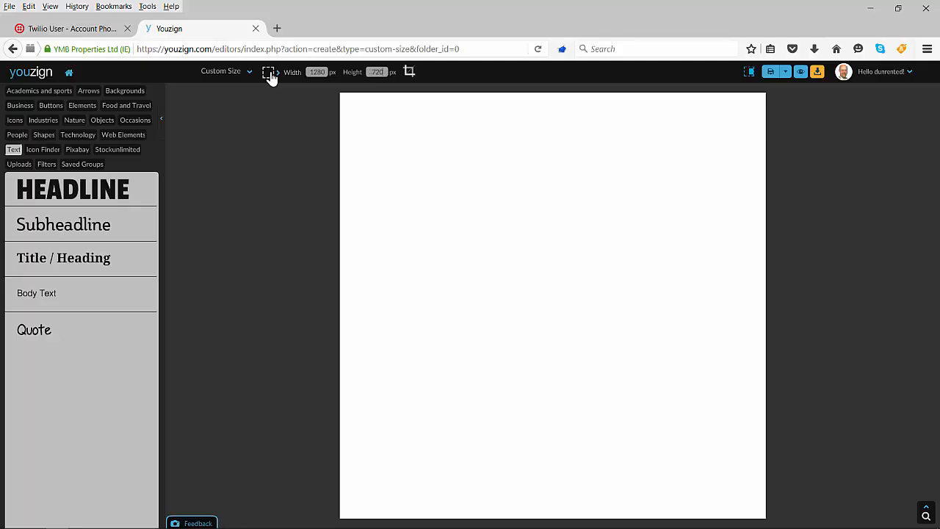
{"action": "key", "text": "Return"}
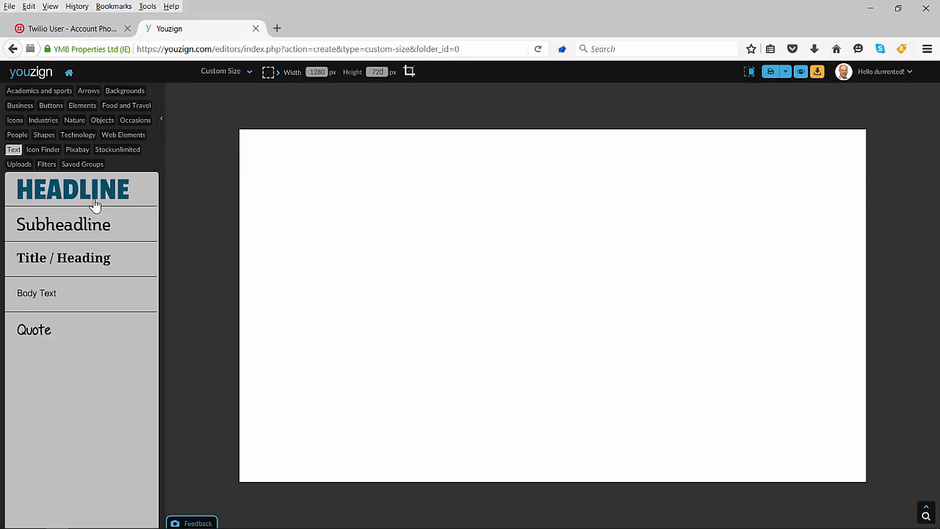
Step: Insert the Pixabay photo of the girl in the fur-trimmed hood and shift it to the canvas's left edge
{"action": "left_click", "coordinate": [22, 137]}
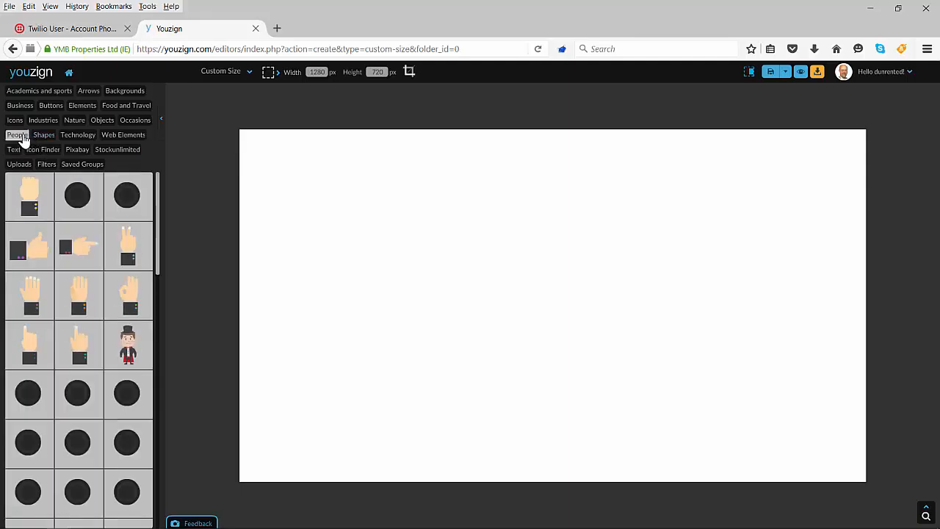
{"action": "left_click", "coordinate": [77, 149]}
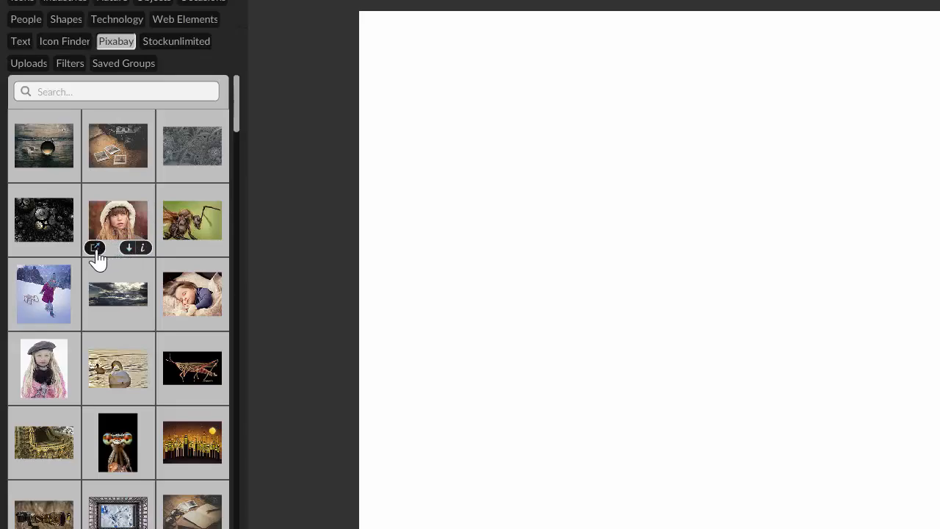
{"action": "left_click", "coordinate": [112, 222]}
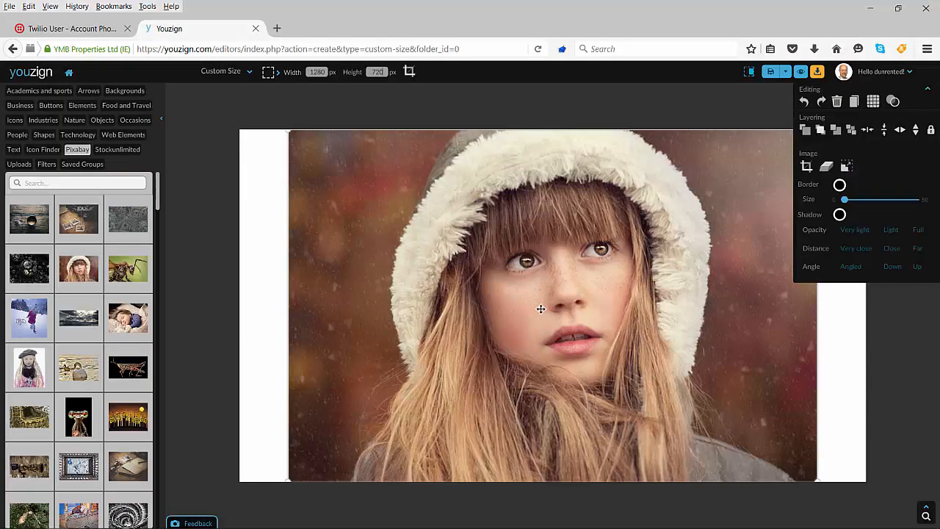
{"action": "left_click_drag", "start_coordinate": [541, 308], "coordinate": [466, 309]}
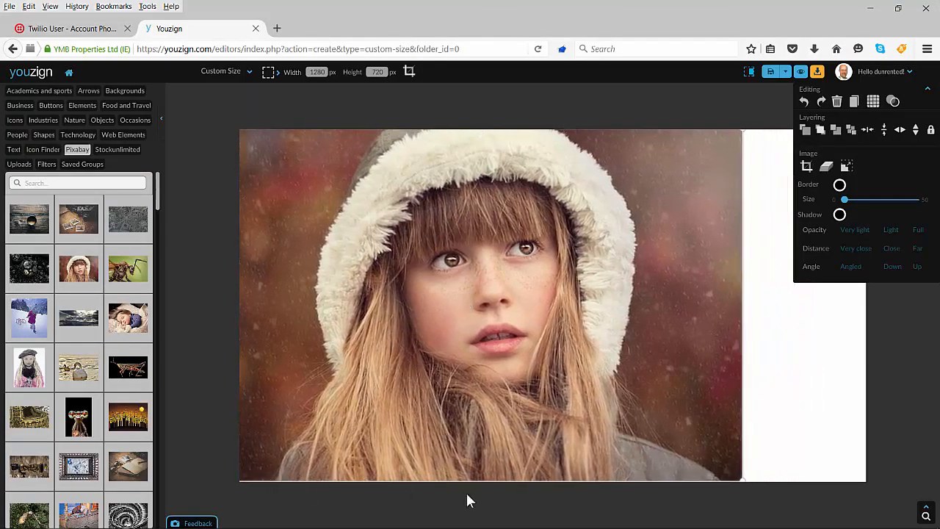
{"action": "left_click_drag", "start_coordinate": [504, 409], "coordinate": [492, 394]}
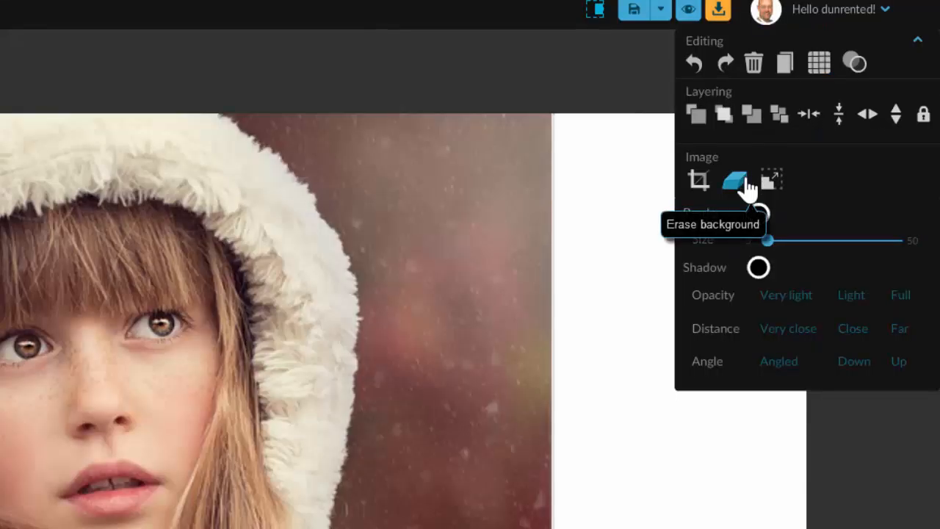
Step: Start removing the photo's background and mark the areas on both sides of the girl for removal with the 20px brush
{"action": "left_click", "coordinate": [745, 182]}
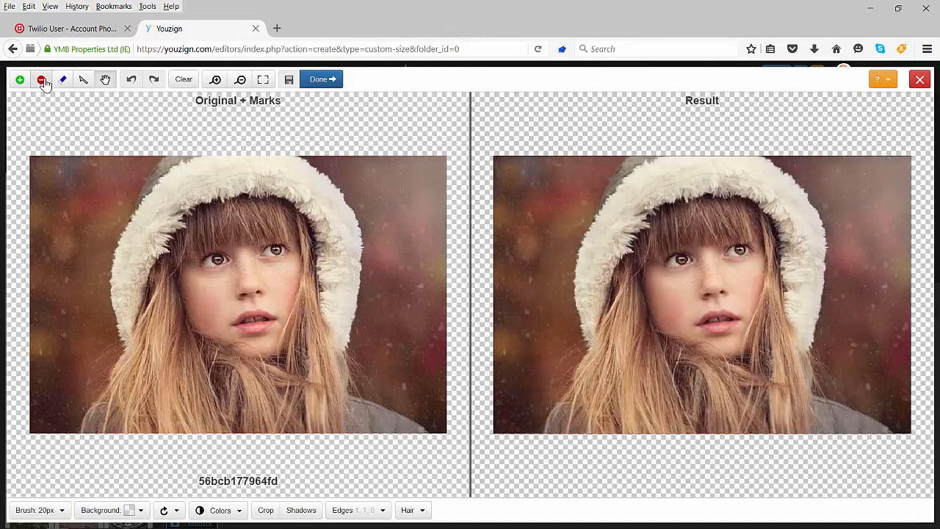
{"action": "left_click", "coordinate": [42, 79]}
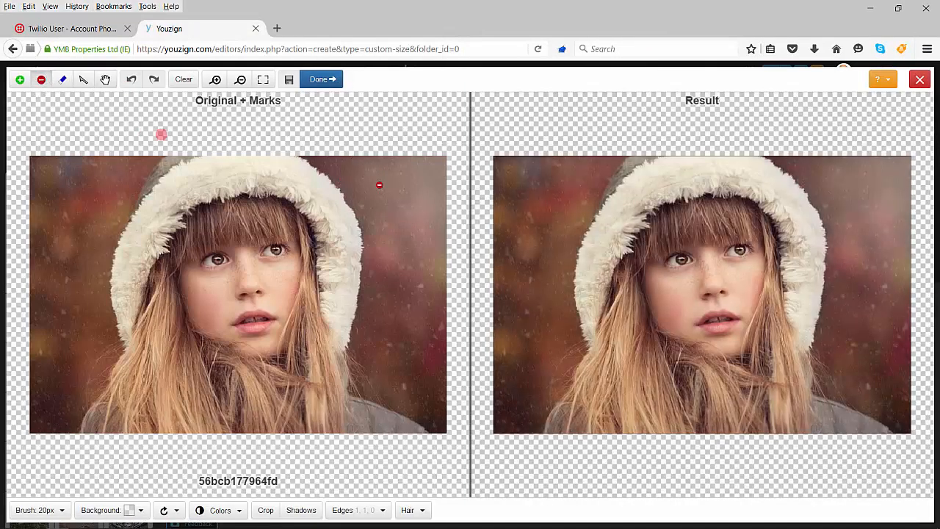
{"action": "left_click_drag", "start_coordinate": [359, 157], "coordinate": [402, 299]}
{"action": "left_click_drag", "start_coordinate": [94, 156], "coordinate": [35, 345]}
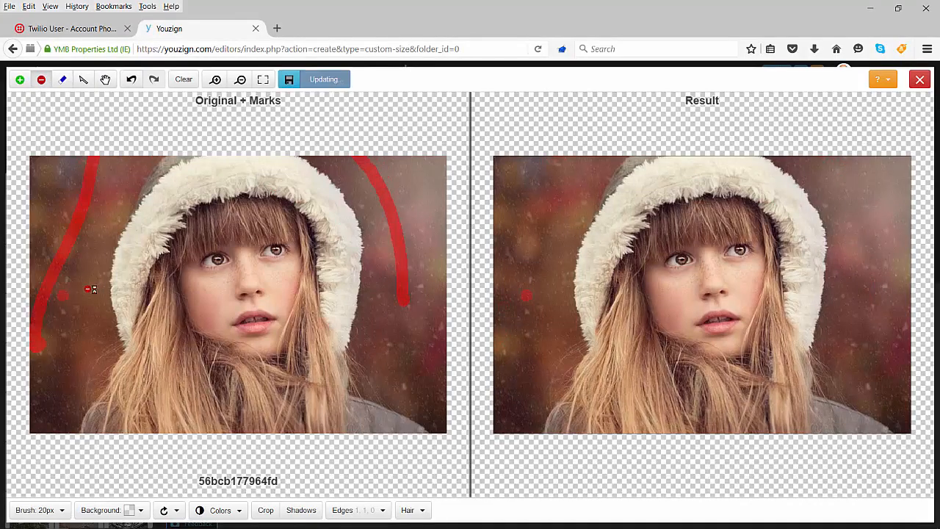
Step: Mark the girl's hair, hood and shoulder as foreground to keep in the cutout
{"action": "left_click", "coordinate": [19, 81]}
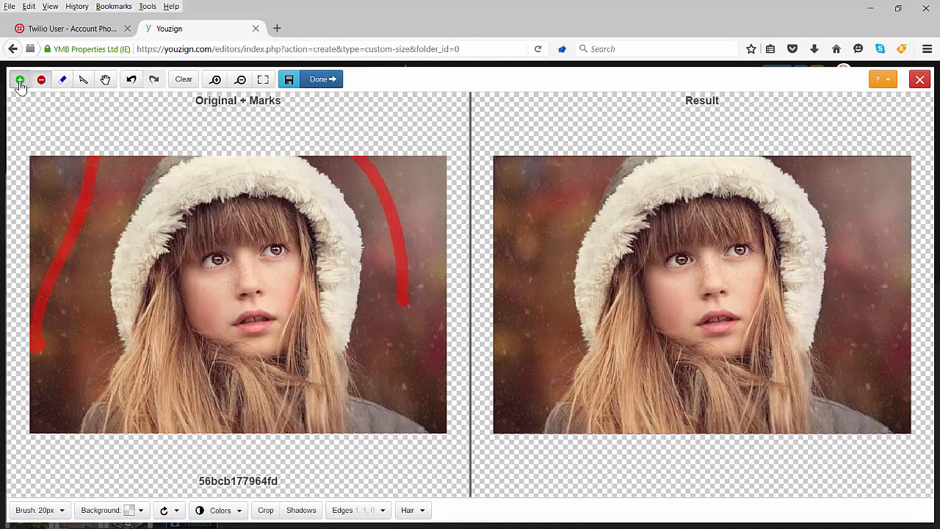
{"action": "mouse_move", "coordinate": [102, 423]}
{"action": "left_mouse_down"}
{"action": "mouse_move", "coordinate": [132, 406]}
{"action": "mouse_move", "coordinate": [152, 330]}
{"action": "mouse_move", "coordinate": [133, 289]}
{"action": "mouse_move", "coordinate": [161, 244]}
{"action": "mouse_move", "coordinate": [213, 202]}
{"action": "mouse_move", "coordinate": [265, 182]}
{"action": "left_mouse_up"}
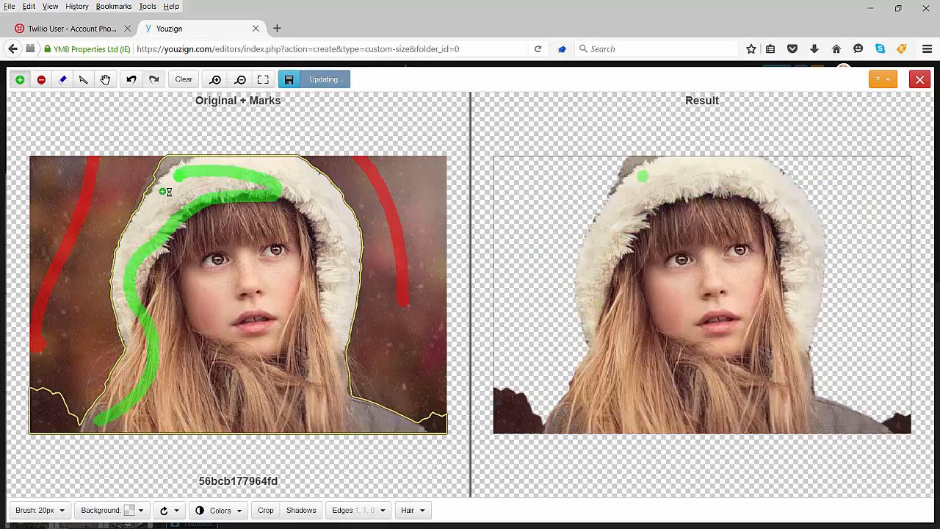
{"action": "mouse_move", "coordinate": [157, 184]}
{"action": "left_mouse_down"}
{"action": "mouse_move", "coordinate": [189, 169]}
{"action": "mouse_move", "coordinate": [282, 175]}
{"action": "mouse_move", "coordinate": [320, 211]}
{"action": "mouse_move", "coordinate": [312, 294]}
{"action": "mouse_move", "coordinate": [323, 371]}
{"action": "mouse_move", "coordinate": [333, 390]}
{"action": "mouse_move", "coordinate": [412, 431]}
{"action": "left_mouse_up"}
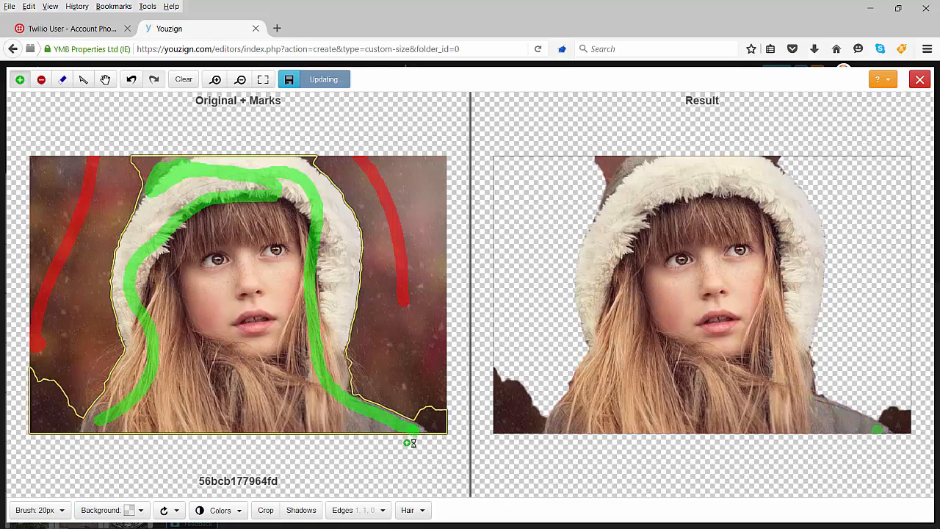
{"action": "left_click", "coordinate": [105, 79]}
{"action": "left_click", "coordinate": [20, 79]}
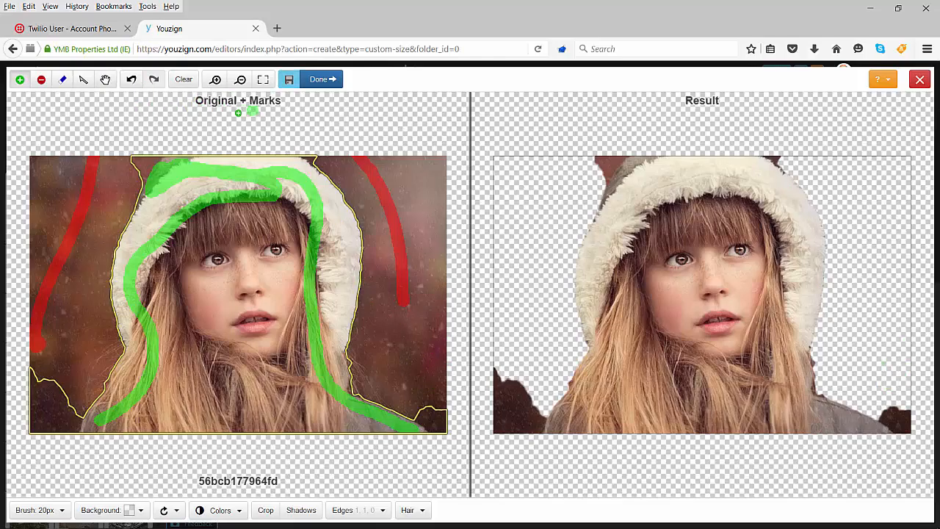
Step: Mark the leftover background beside the top of the hood and next to the jacket's lower corner for removal
{"action": "left_click", "coordinate": [41, 80]}
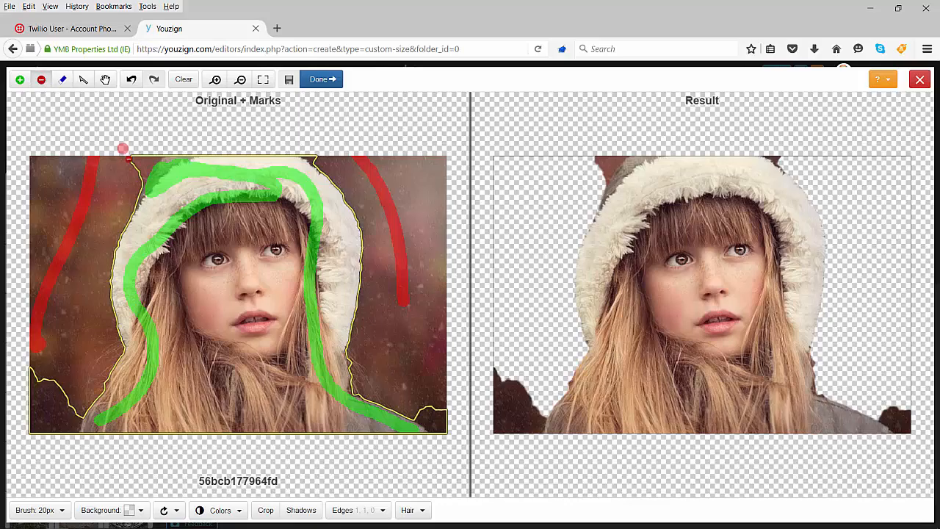
{"action": "left_click_drag", "start_coordinate": [132, 178], "coordinate": [151, 159]}
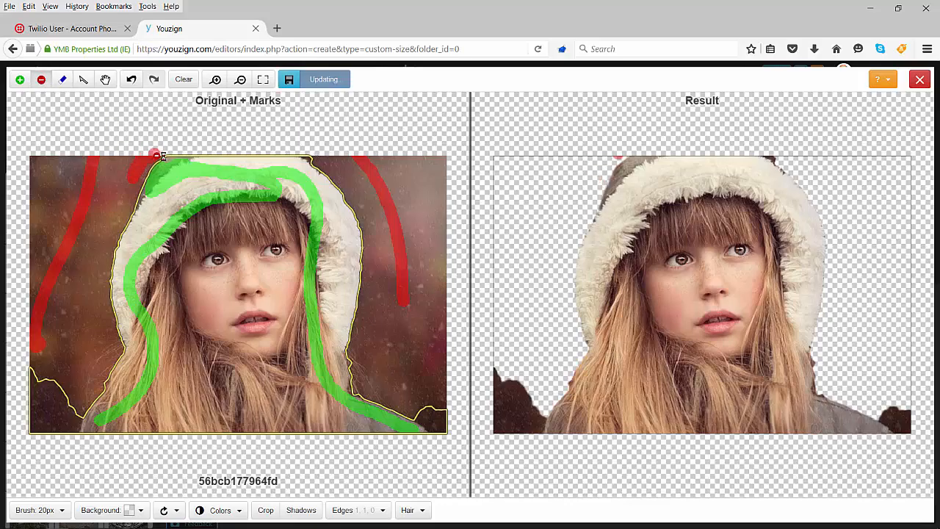
{"action": "left_click_drag", "start_coordinate": [307, 151], "coordinate": [322, 161]}
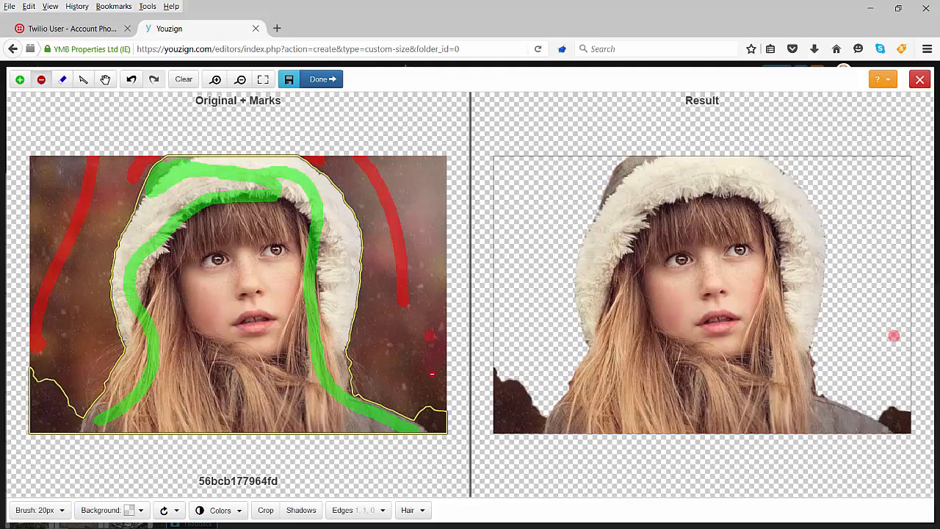
{"action": "mouse_move", "coordinate": [430, 403]}
{"action": "left_mouse_down"}
{"action": "mouse_move", "coordinate": [429, 430]}
{"action": "mouse_move", "coordinate": [440, 417]}
{"action": "left_mouse_up"}
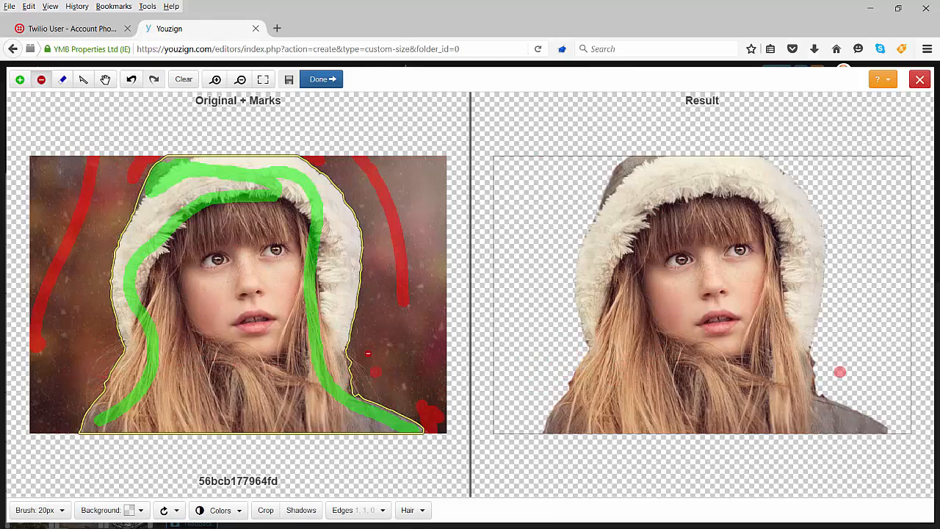
Step: Reshape the cutout outline between the lower hood and the shoulder with the Scalpel so it follows the hair
{"action": "left_click", "coordinate": [83, 81]}
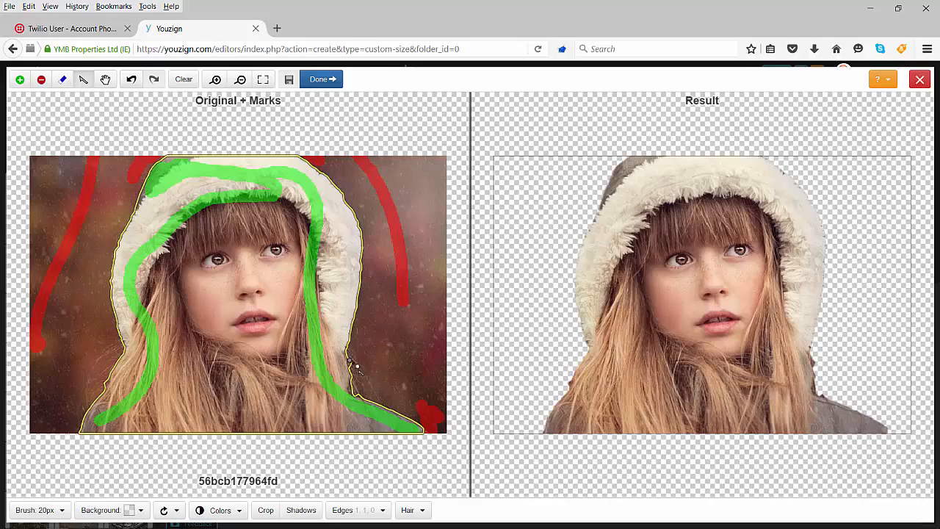
{"action": "left_click_drag", "start_coordinate": [355, 375], "coordinate": [352, 393]}
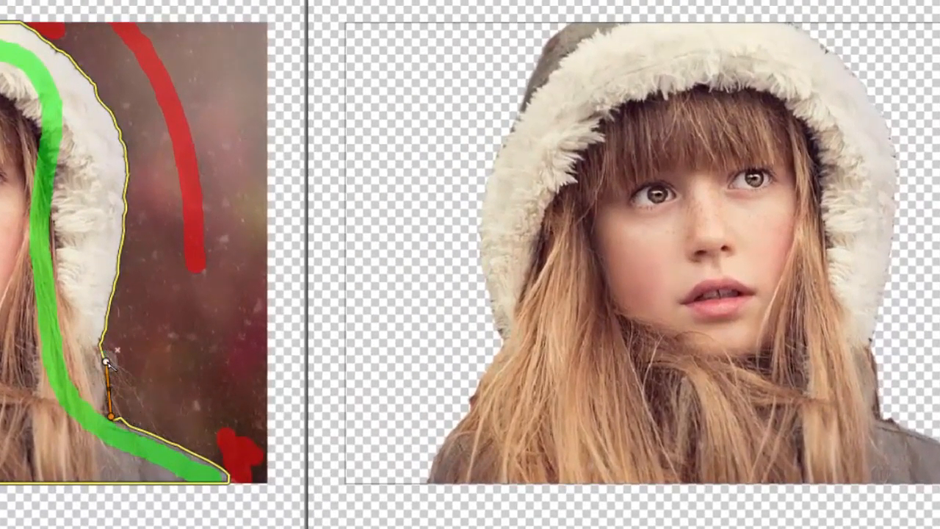
{"action": "left_click_drag", "start_coordinate": [108, 361], "coordinate": [100, 347]}
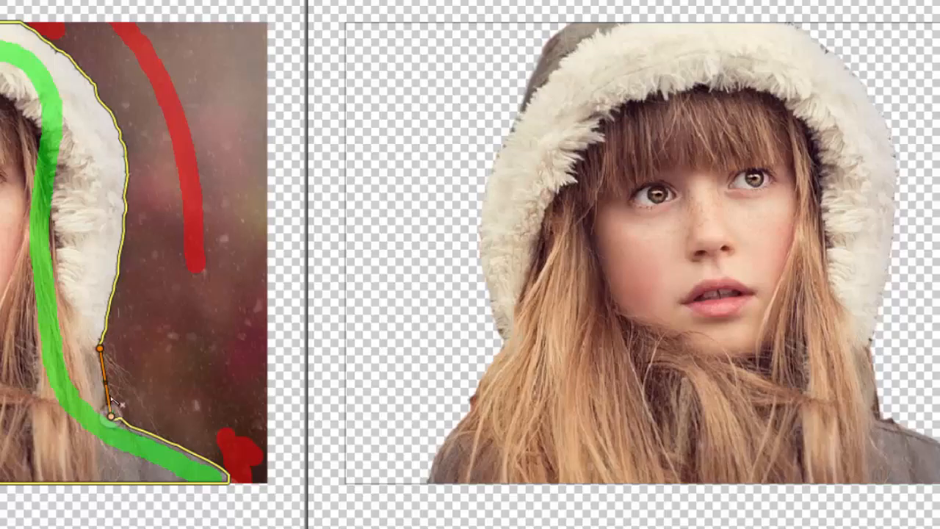
{"action": "left_click_drag", "start_coordinate": [106, 383], "coordinate": [109, 382]}
{"action": "left_click_drag", "start_coordinate": [109, 416], "coordinate": [102, 406]}
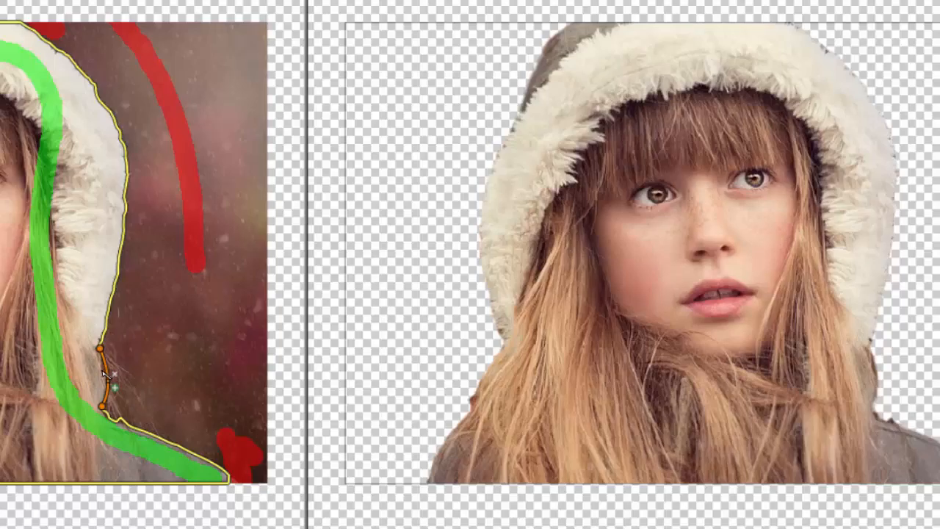
{"action": "left_click_drag", "start_coordinate": [99, 348], "coordinate": [97, 354]}
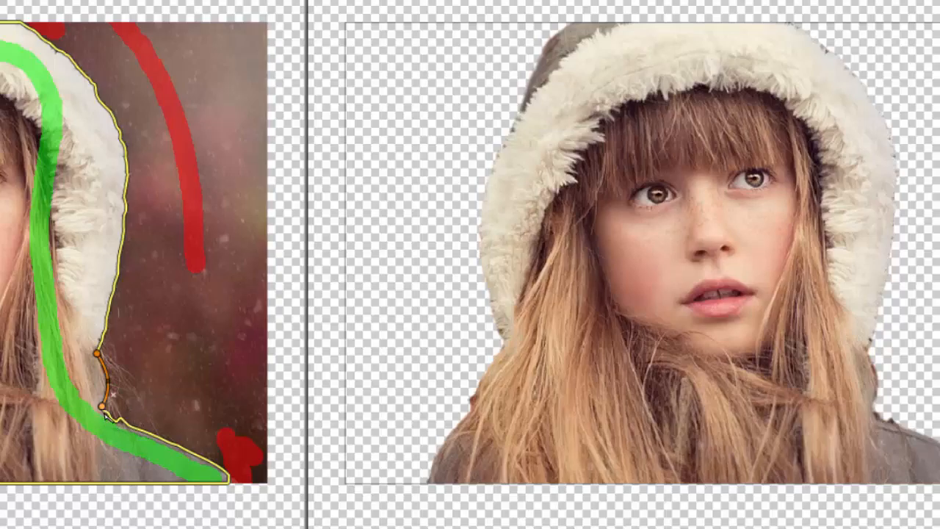
{"action": "left_click_drag", "start_coordinate": [103, 407], "coordinate": [101, 413]}
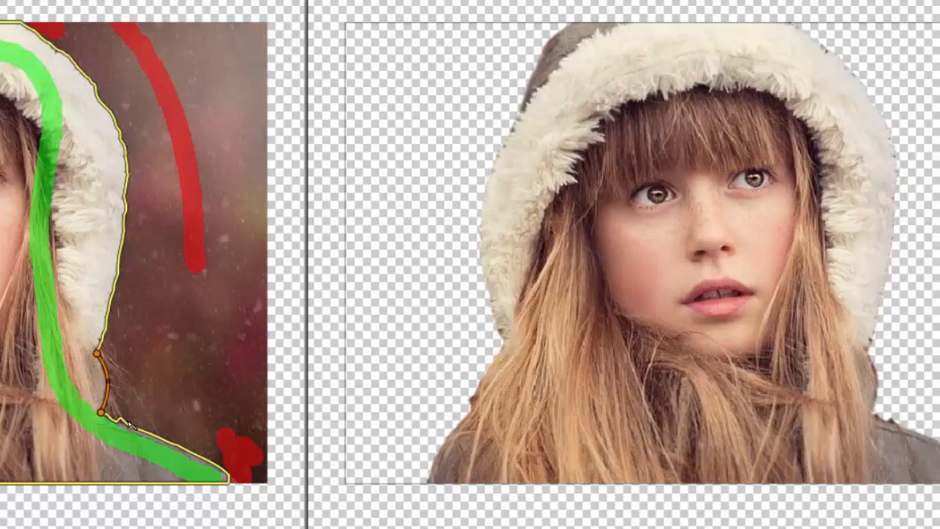
Step: Smooth the outline along the top of the shoulder with the Scalpel and apply the cutout to the design
{"action": "left_click_drag", "start_coordinate": [125, 422], "coordinate": [168, 444]}
{"action": "left_click_drag", "start_coordinate": [124, 422], "coordinate": [113, 419]}
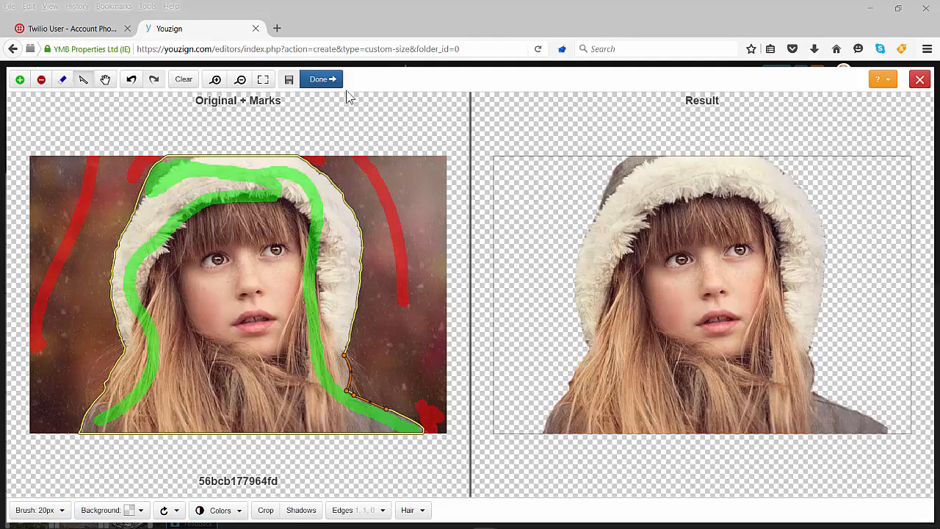
{"action": "left_click", "coordinate": [319, 82]}
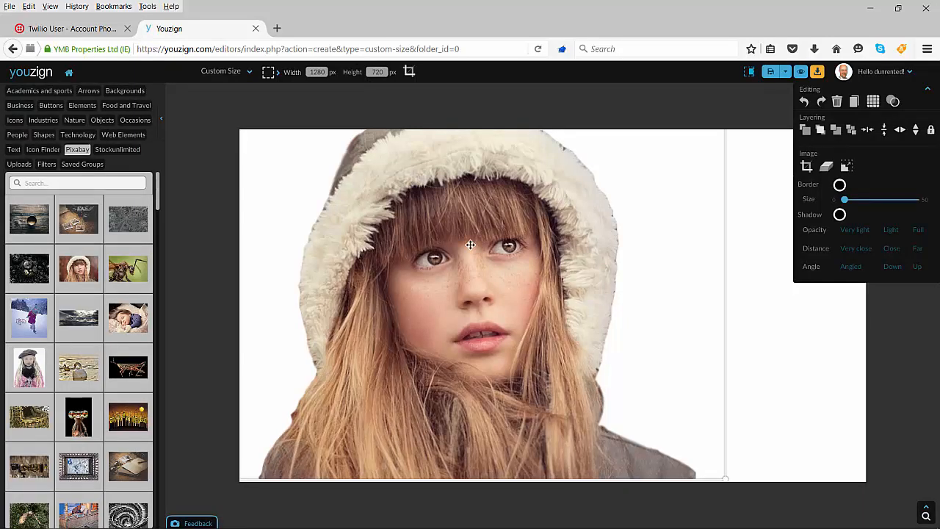
Step: Move the girl cutout into the canvas's lower-left corner and enlarge it slightly
{"action": "left_click_drag", "start_coordinate": [469, 245], "coordinate": [392, 250]}
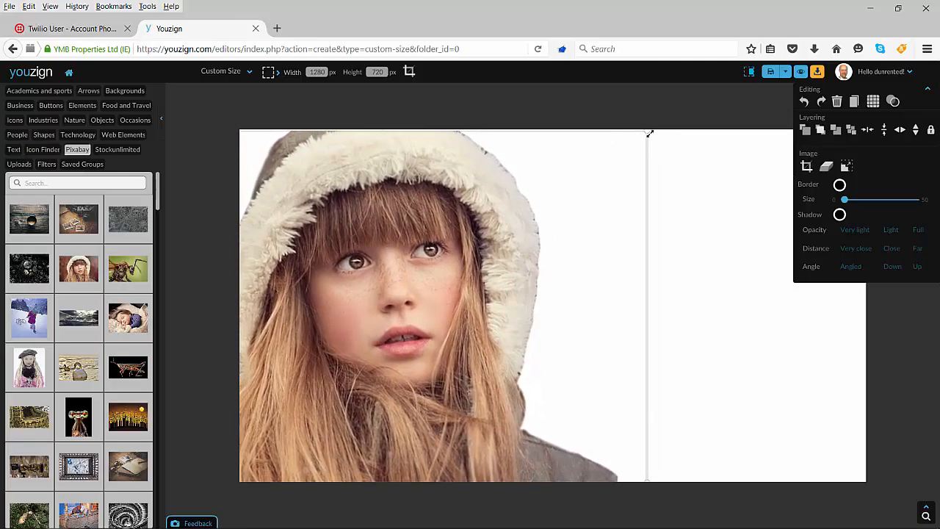
{"action": "left_click_drag", "start_coordinate": [649, 132], "coordinate": [669, 139]}
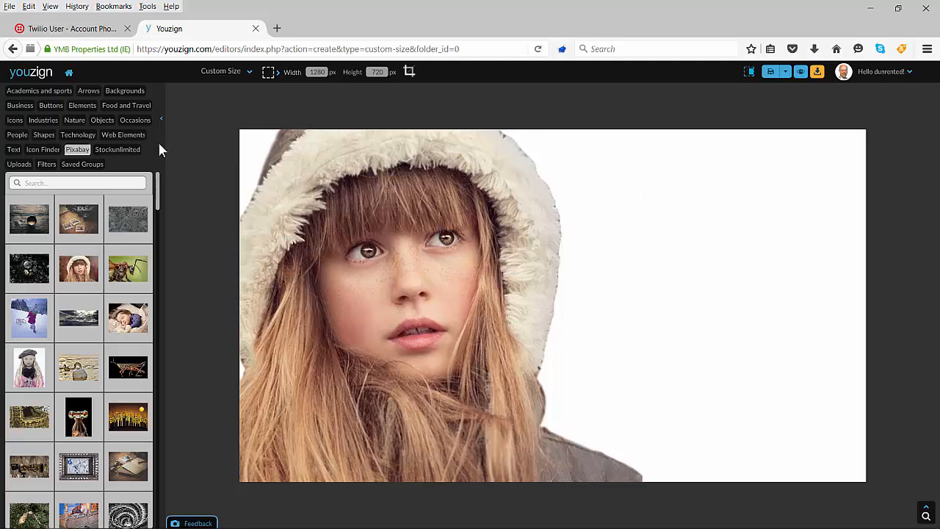
Step: Add a Quote text element and move it beside the girl's face
{"action": "left_click", "coordinate": [13, 151]}
{"action": "left_click", "coordinate": [33, 330]}
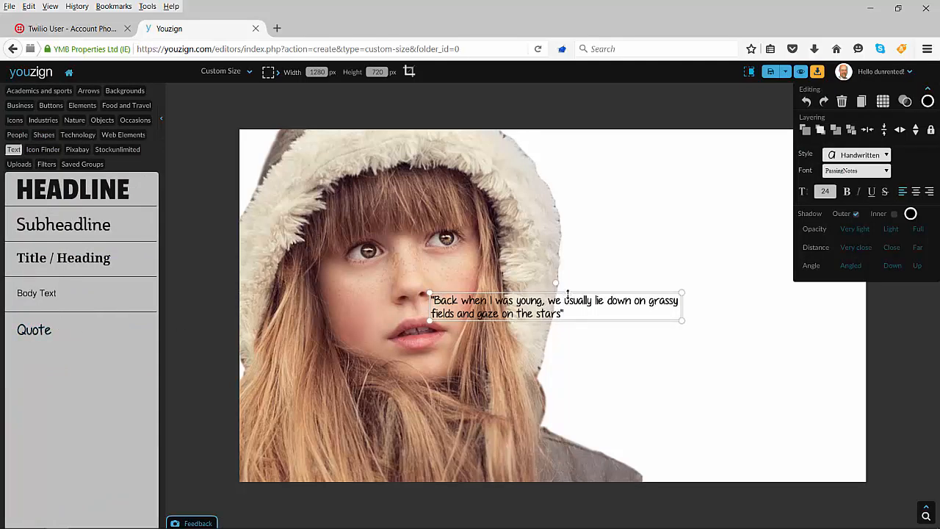
{"action": "left_click_drag", "start_coordinate": [569, 303], "coordinate": [714, 208]}
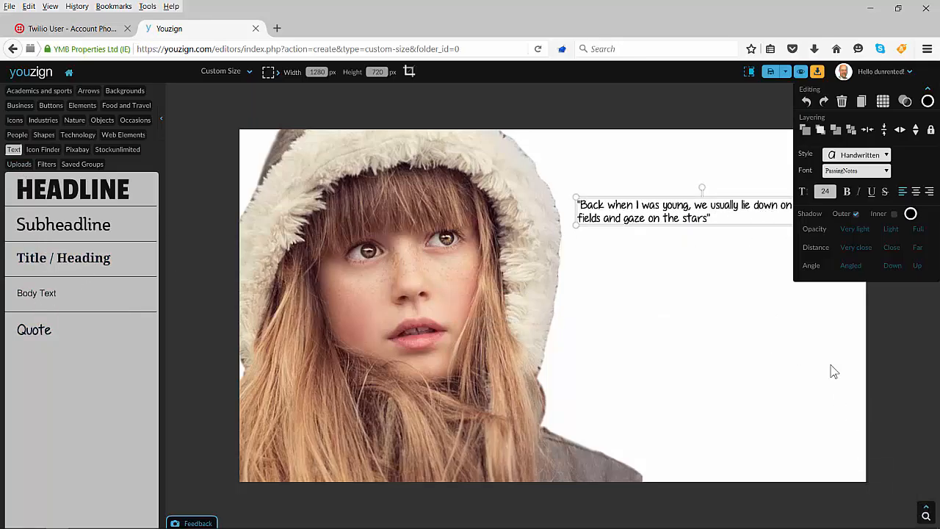
{"action": "left_click_drag", "start_coordinate": [722, 205], "coordinate": [636, 236]}
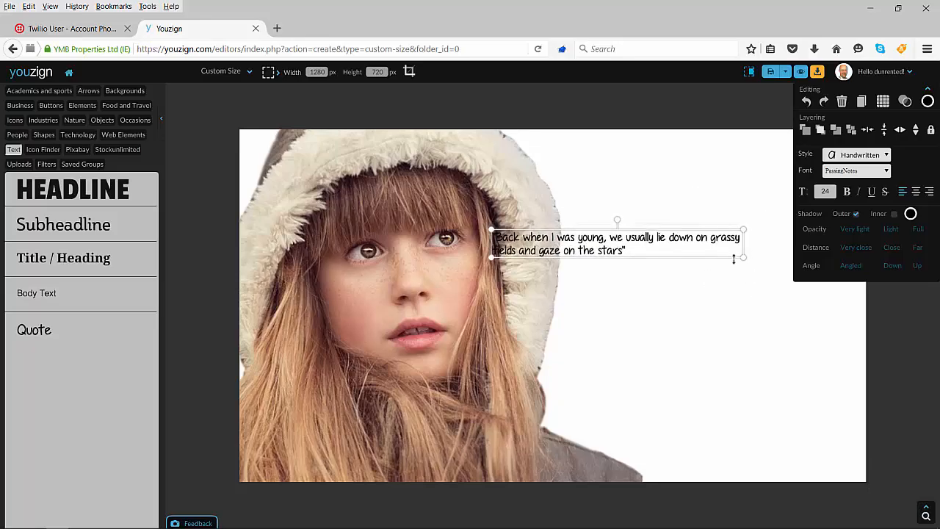
Step: Insert a line break after "young," in the quote and enlarge the text block
{"action": "double_click", "coordinate": [609, 239]}
{"action": "left_click", "coordinate": [609, 238]}
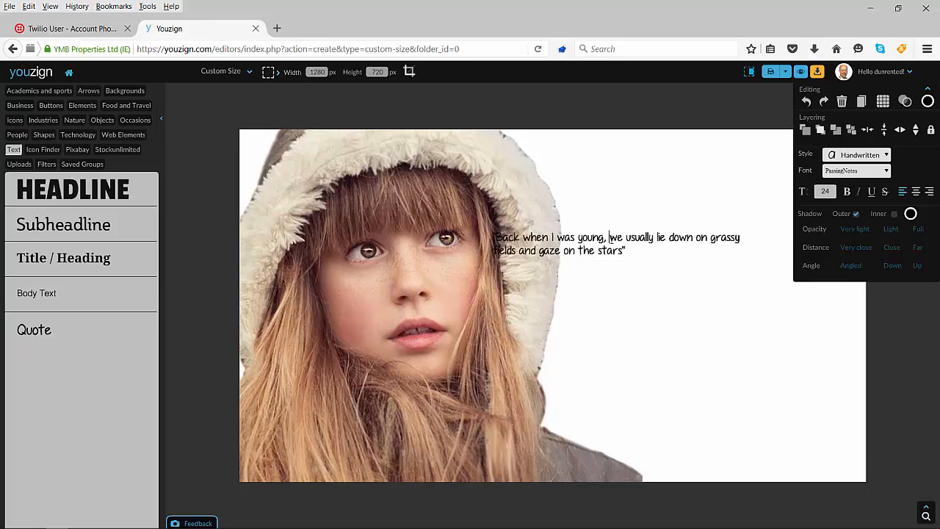
{"action": "key", "text": "Return"}
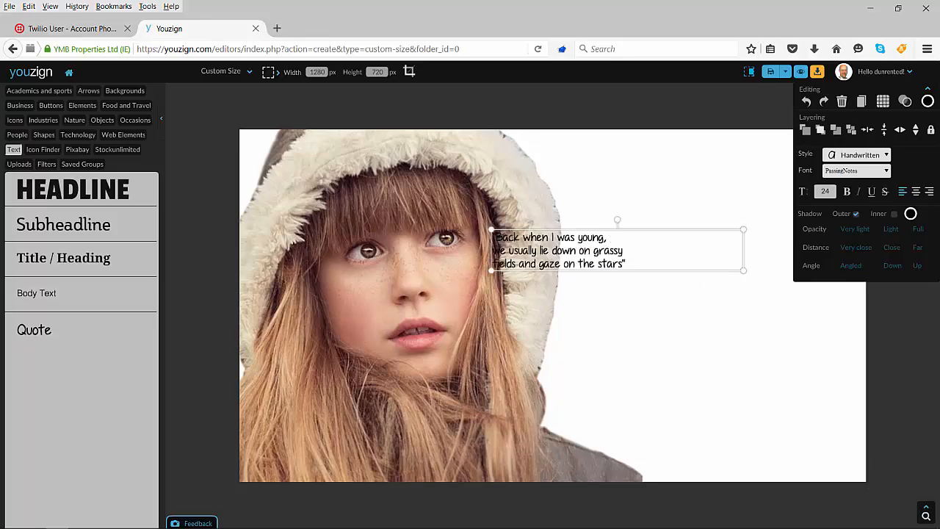
{"action": "left_click_drag", "start_coordinate": [743, 269], "coordinate": [823, 307]}
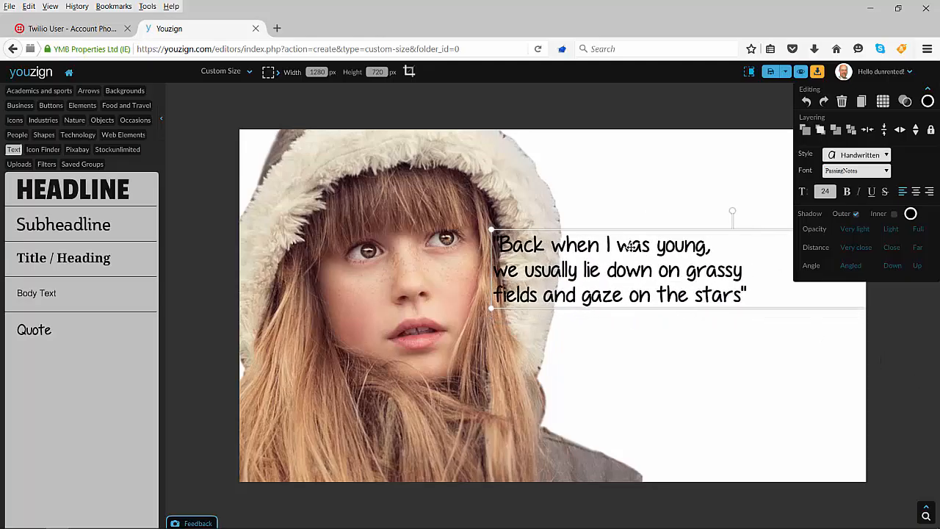
Step: Center-align the quote text and move it to the upper-right area of the canvas beside the hood
{"action": "left_click_drag", "start_coordinate": [630, 247], "coordinate": [700, 178]}
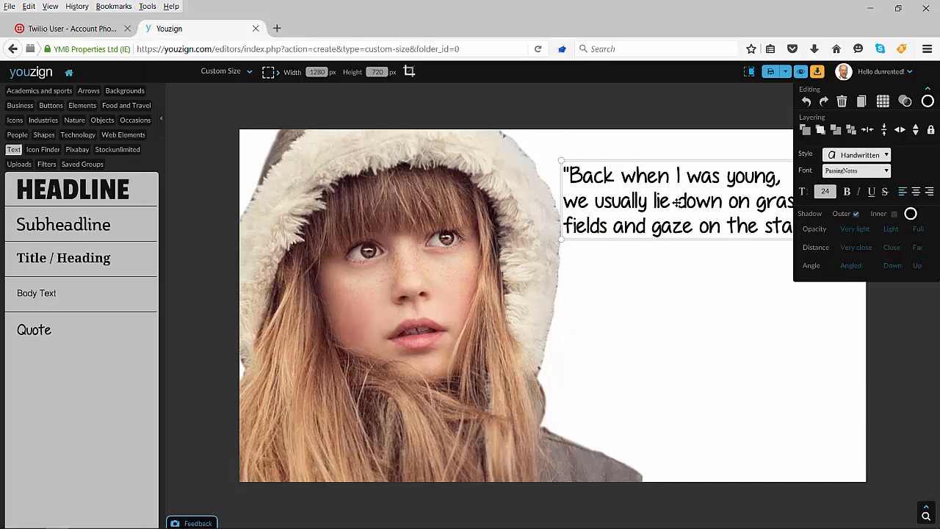
{"action": "triple_click", "coordinate": [677, 203]}
{"action": "key", "text": "ctrl+a"}
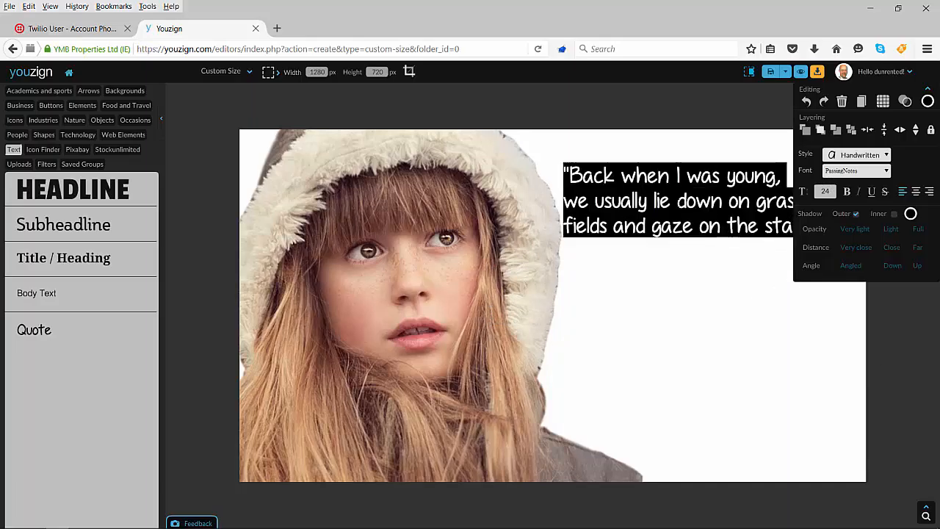
{"action": "left_click", "coordinate": [915, 191]}
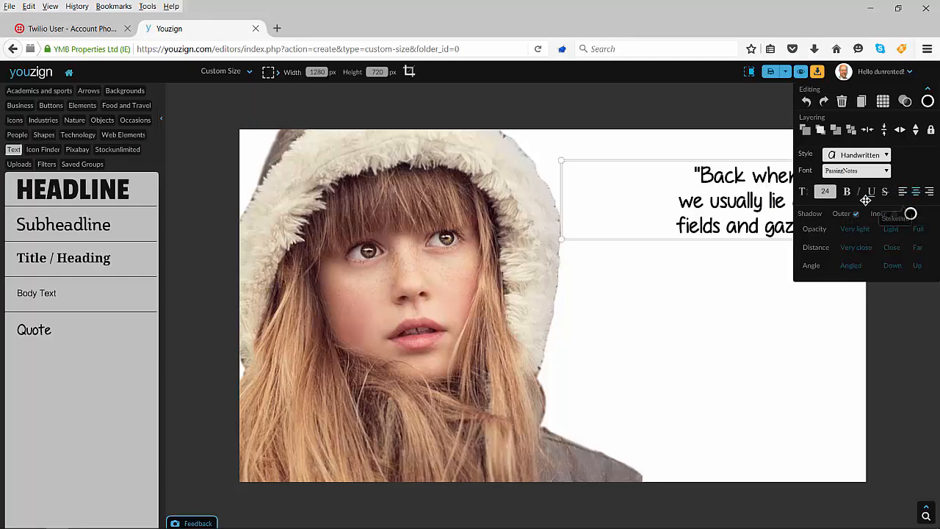
{"action": "left_click_drag", "start_coordinate": [747, 209], "coordinate": [655, 171]}
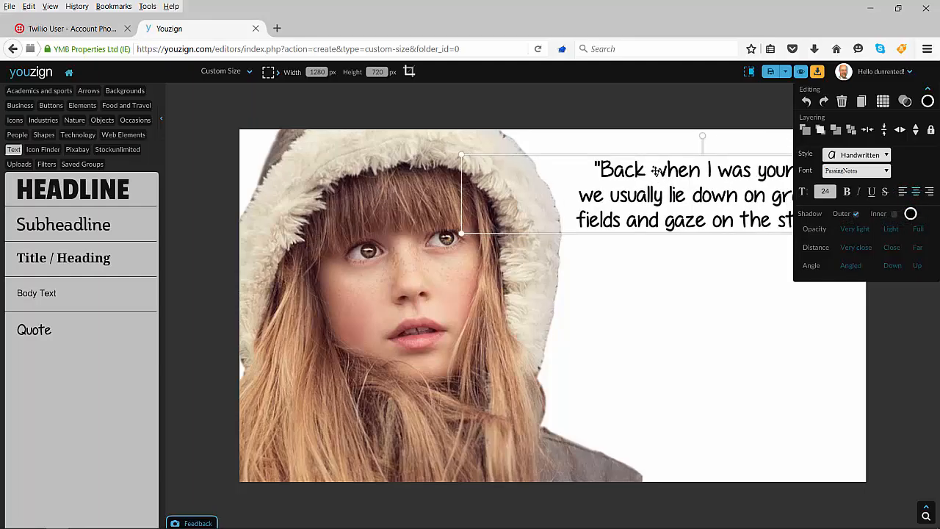
Step: Fill the canvas background with a gradient and set its end color to medium blue
{"action": "left_click", "coordinate": [711, 384]}
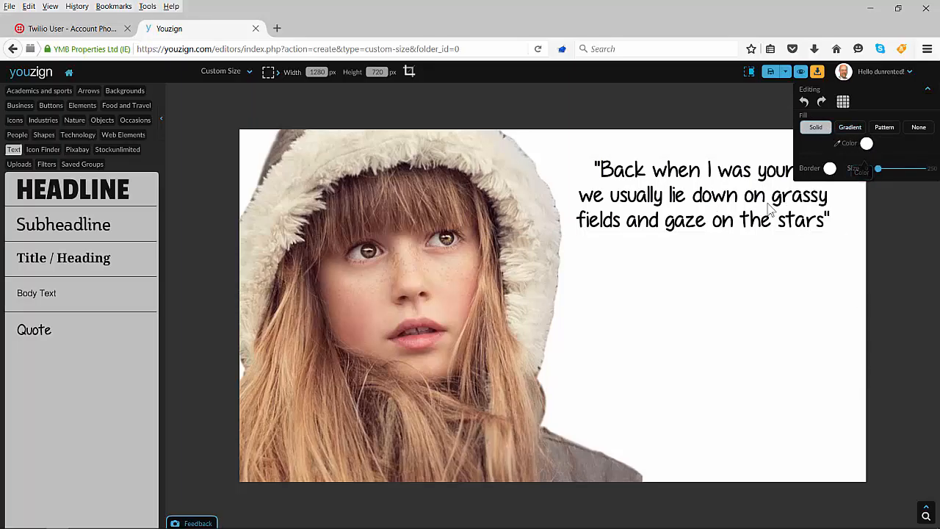
{"action": "left_click", "coordinate": [852, 132]}
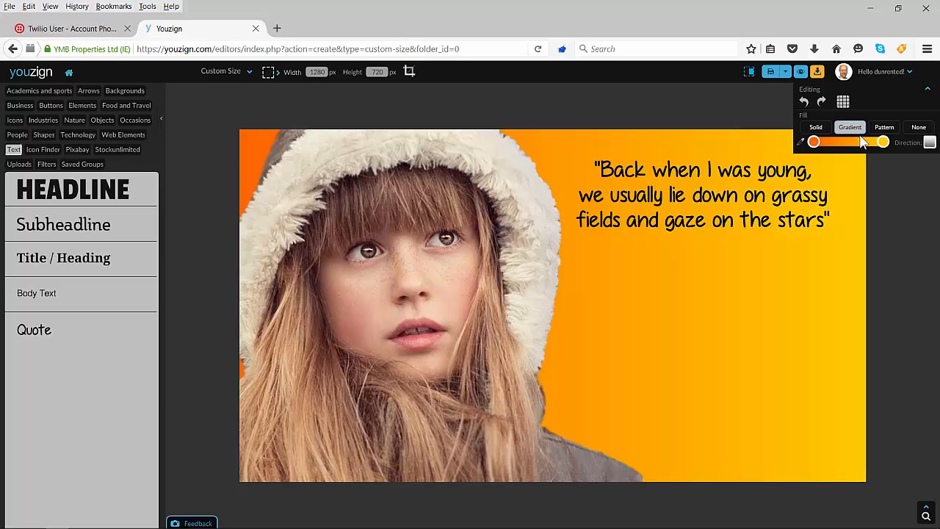
{"action": "mouse_move", "coordinate": [813, 143]}
{"action": "left_mouse_down"}
{"action": "mouse_move", "coordinate": [848, 144]}
{"action": "mouse_move", "coordinate": [814, 144]}
{"action": "left_mouse_up"}
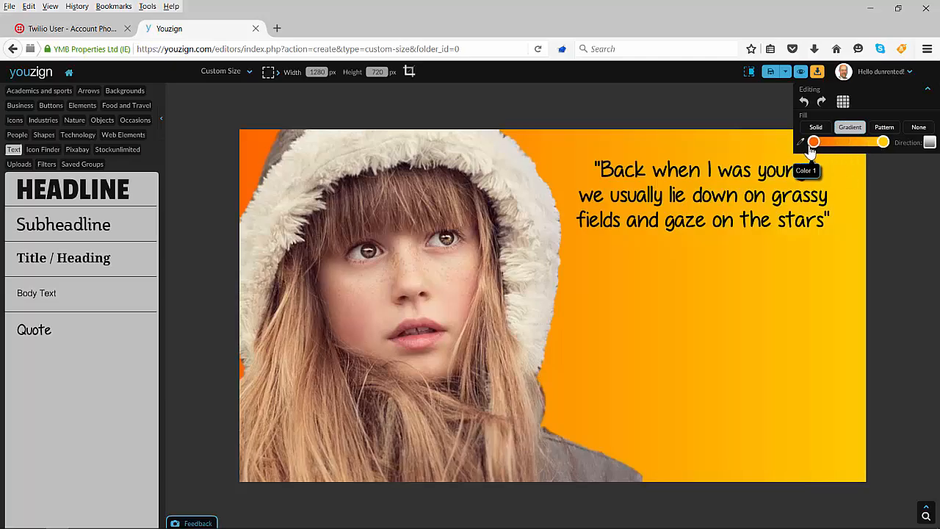
{"action": "left_click", "coordinate": [883, 143]}
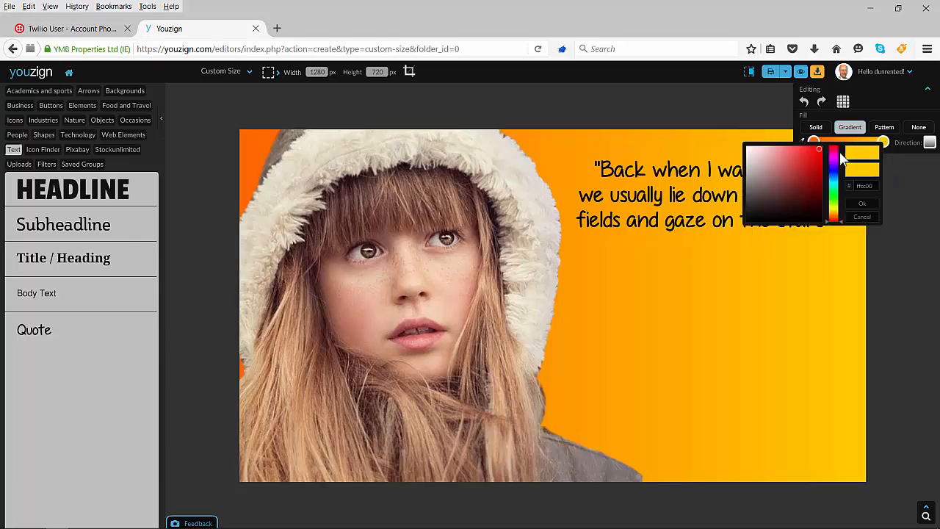
{"action": "left_click", "coordinate": [831, 204]}
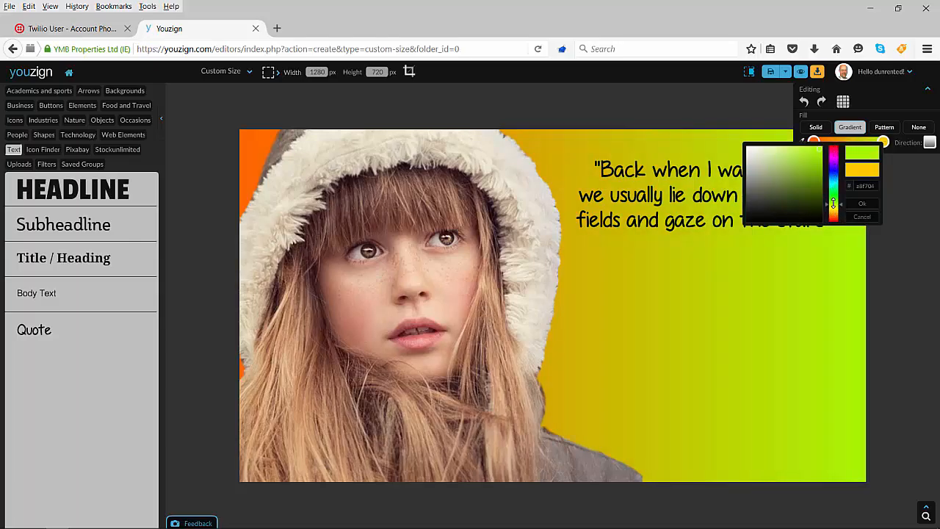
{"action": "left_click", "coordinate": [833, 174]}
{"action": "left_click", "coordinate": [794, 151]}
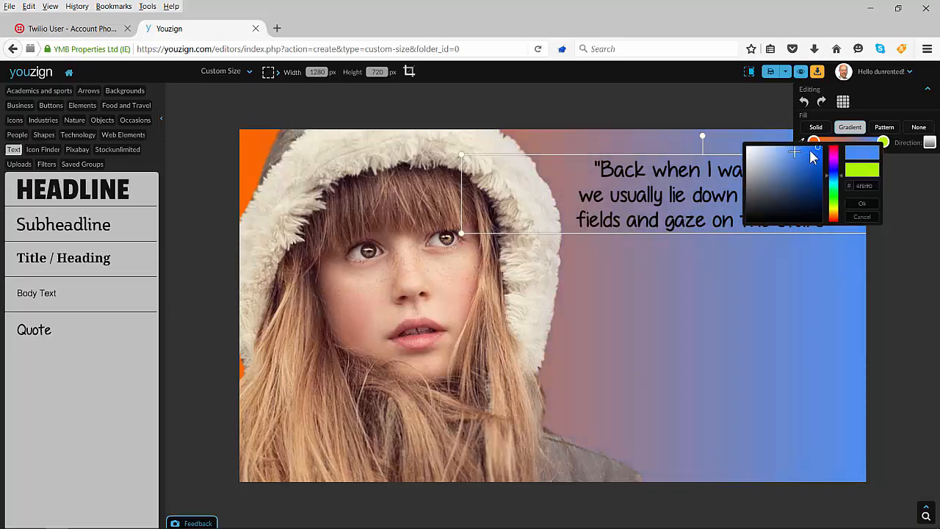
{"action": "left_click", "coordinate": [862, 203]}
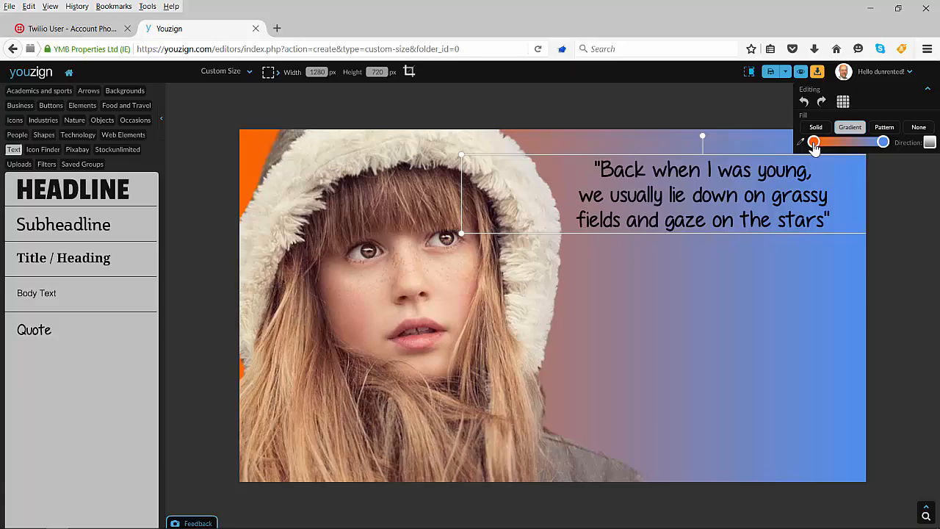
Step: Set the background gradient's start color to bright blue and its end color to pale blue
{"action": "left_click", "coordinate": [813, 145]}
{"action": "left_click", "coordinate": [727, 154]}
{"action": "left_click", "coordinate": [792, 203]}
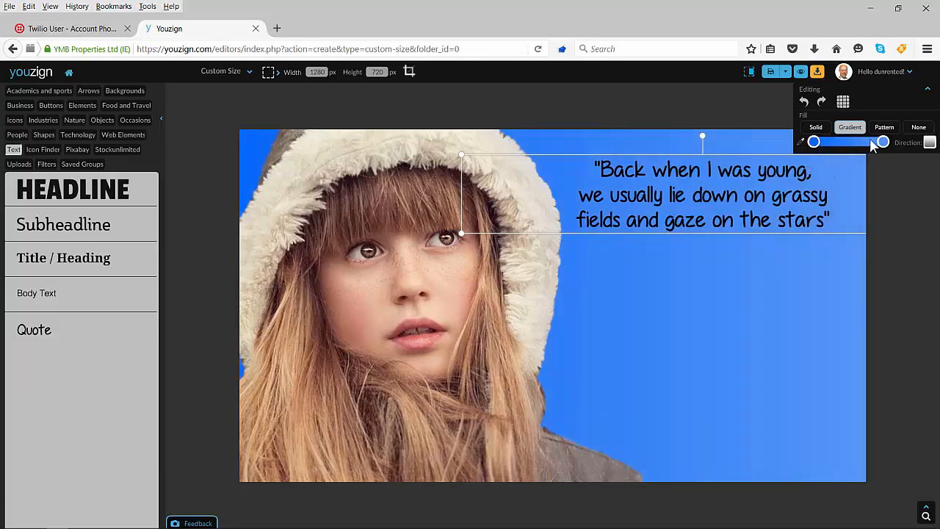
{"action": "left_click", "coordinate": [881, 142]}
{"action": "left_click", "coordinate": [793, 149]}
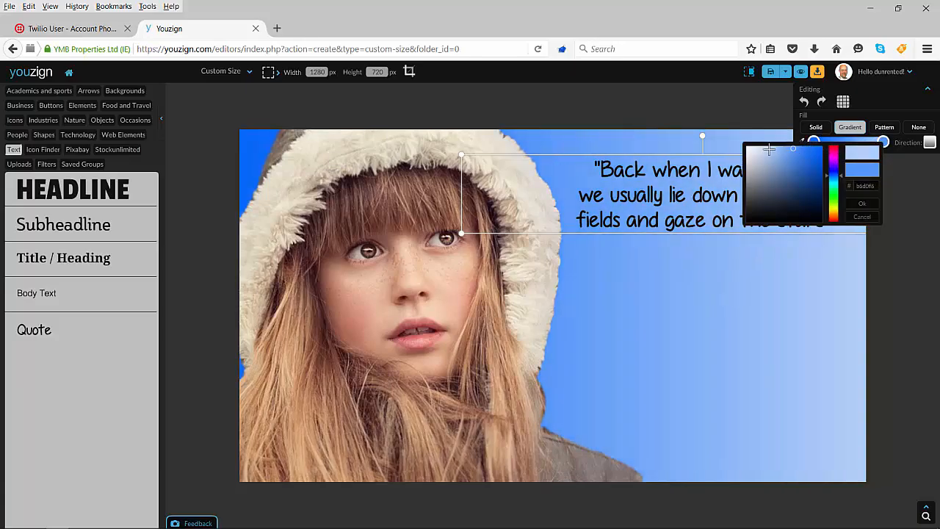
{"action": "left_click", "coordinate": [862, 203]}
{"action": "left_click", "coordinate": [781, 325]}
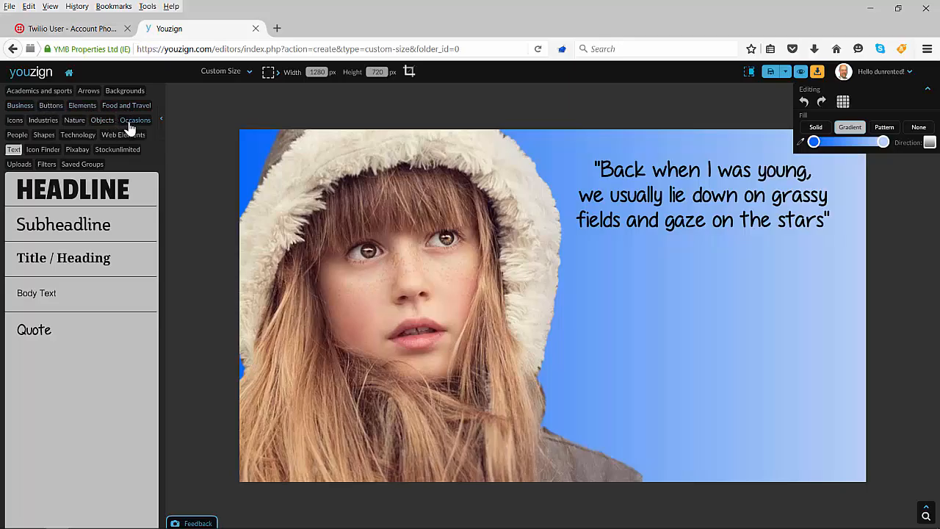
Step: Add the red button graphic with the down chevron, shrink it and move it to the canvas's lower-right area
{"action": "left_click", "coordinate": [50, 108]}
{"action": "scroll", "coordinate": [79, 268], "scroll_direction": "down", "scroll_amount": 2}
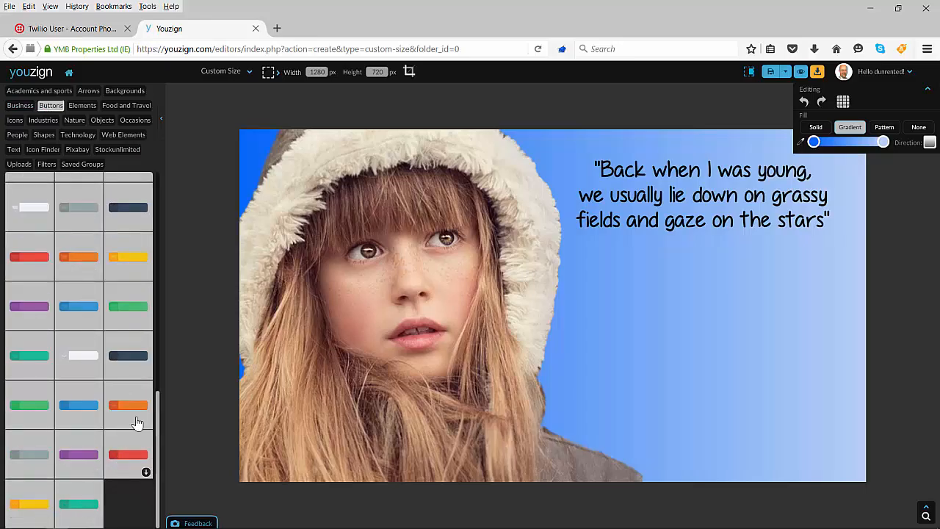
{"action": "left_click", "coordinate": [133, 459]}
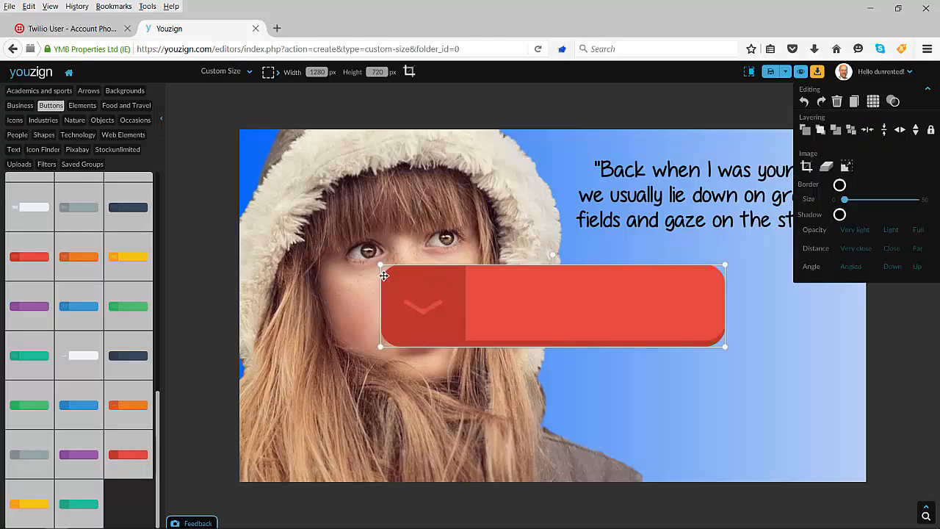
{"action": "left_click_drag", "start_coordinate": [381, 264], "coordinate": [464, 285]}
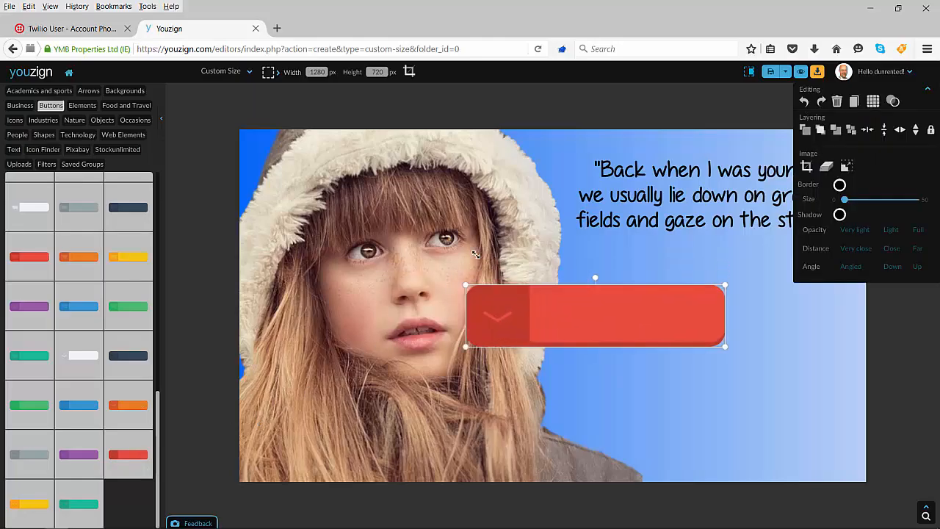
{"action": "left_click_drag", "start_coordinate": [593, 309], "coordinate": [723, 378]}
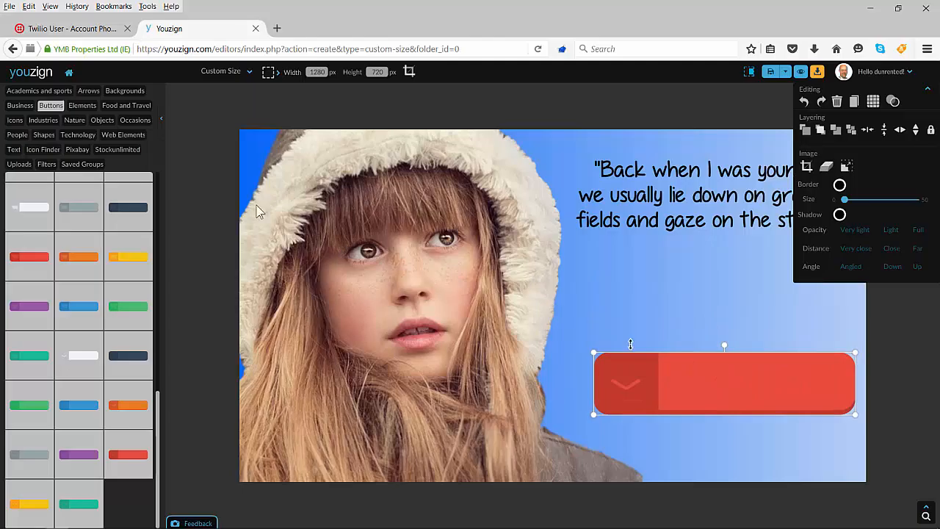
Step: Add a Headline text element, reduce its size and replace its text with "Click Here"
{"action": "left_click", "coordinate": [14, 150]}
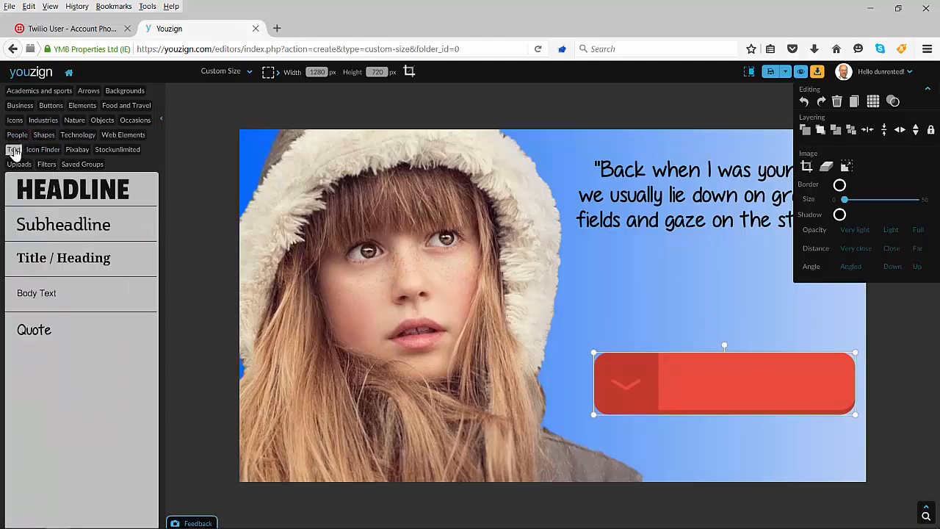
{"action": "left_click", "coordinate": [63, 207]}
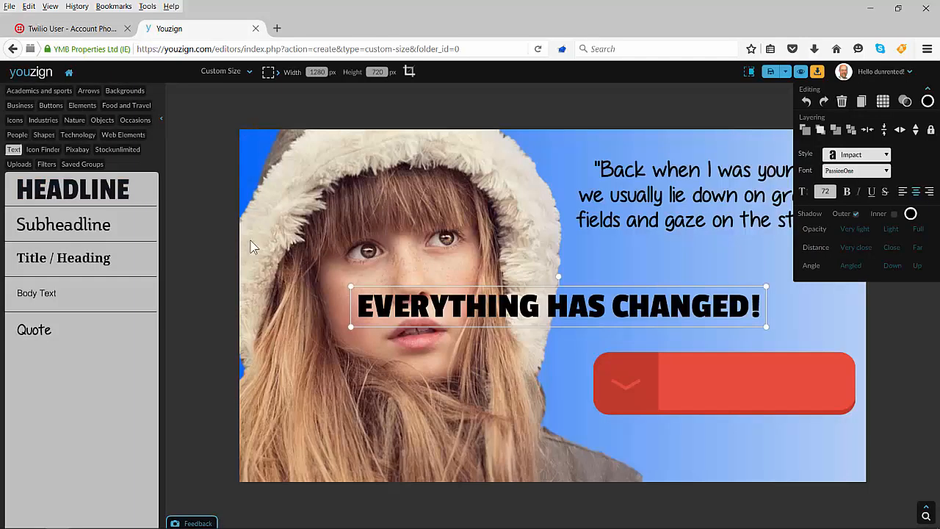
{"action": "left_click_drag", "start_coordinate": [766, 327], "coordinate": [704, 321]}
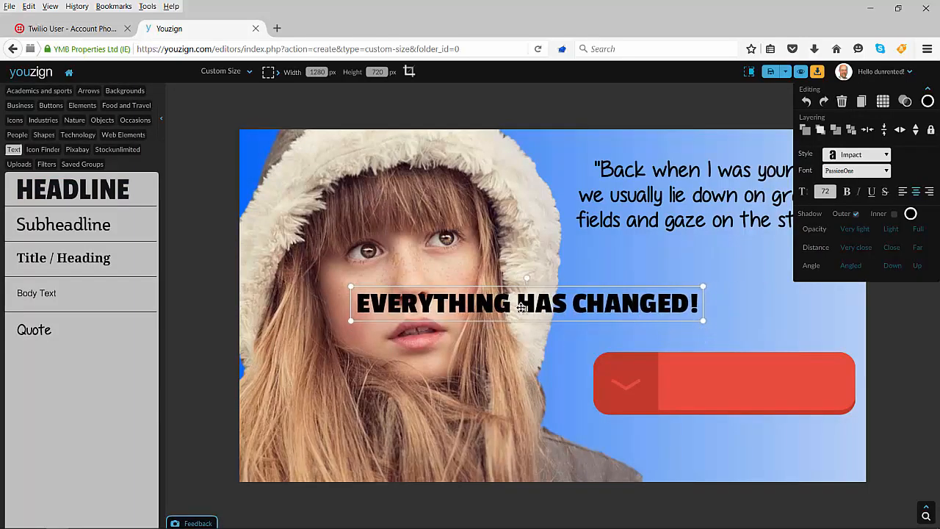
{"action": "double_click", "coordinate": [530, 307]}
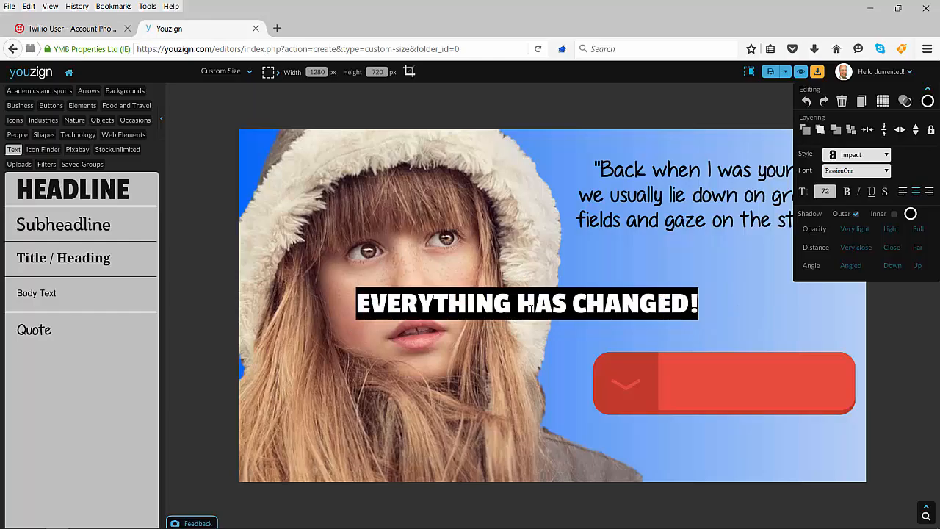
{"action": "type", "text": "Click He"}
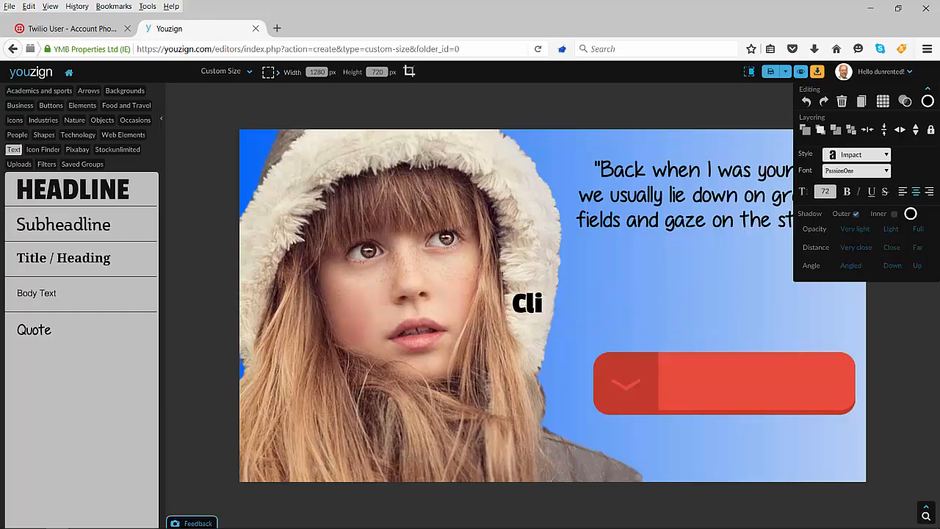
{"action": "type", "text": "re"}
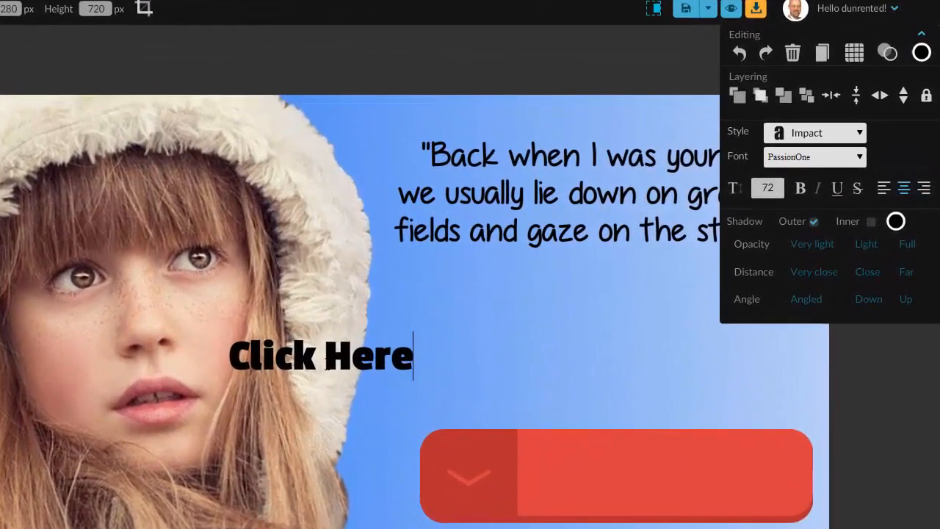
{"action": "left_click", "coordinate": [507, 294]}
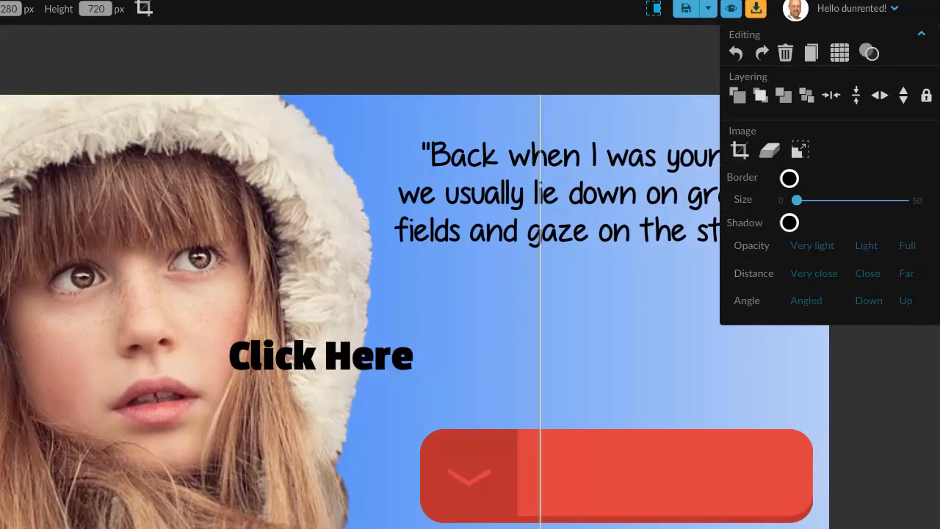
Step: Move the "Click Here" text onto the red button and color it off-white (f1f2f3)
{"action": "left_click", "coordinate": [370, 356]}
{"action": "left_click_drag", "start_coordinate": [370, 356], "coordinate": [683, 478]}
{"action": "left_click", "coordinate": [921, 52]}
{"action": "left_click", "coordinate": [720, 64]}
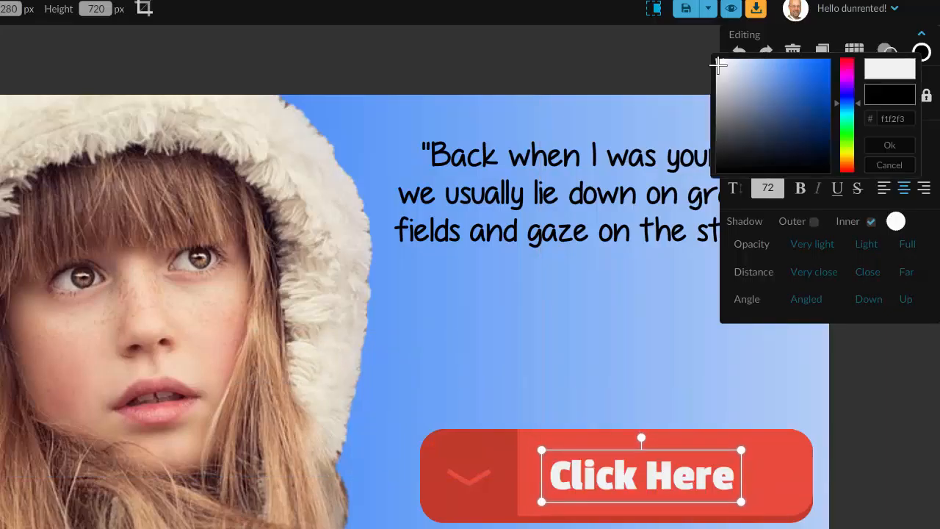
{"action": "left_click", "coordinate": [889, 145]}
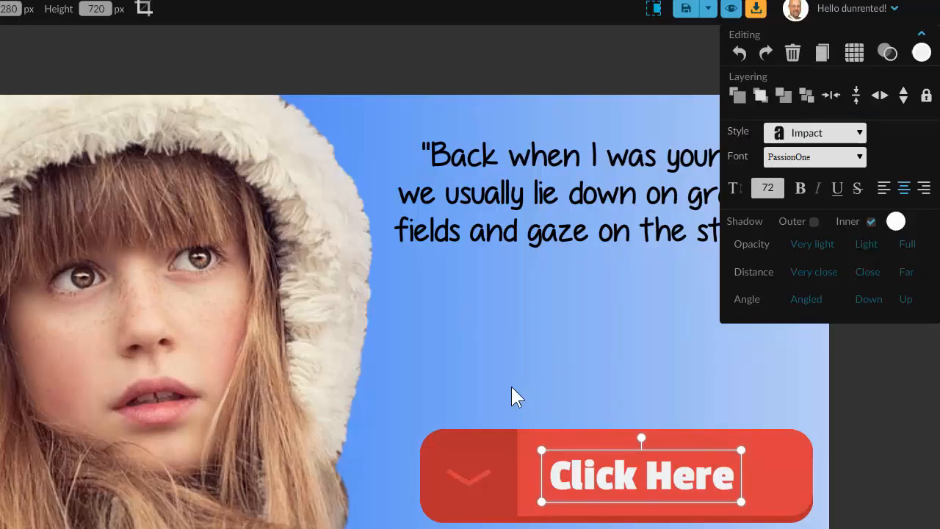
{"action": "key", "text": "Right"}
{"action": "key", "text": "Down"}
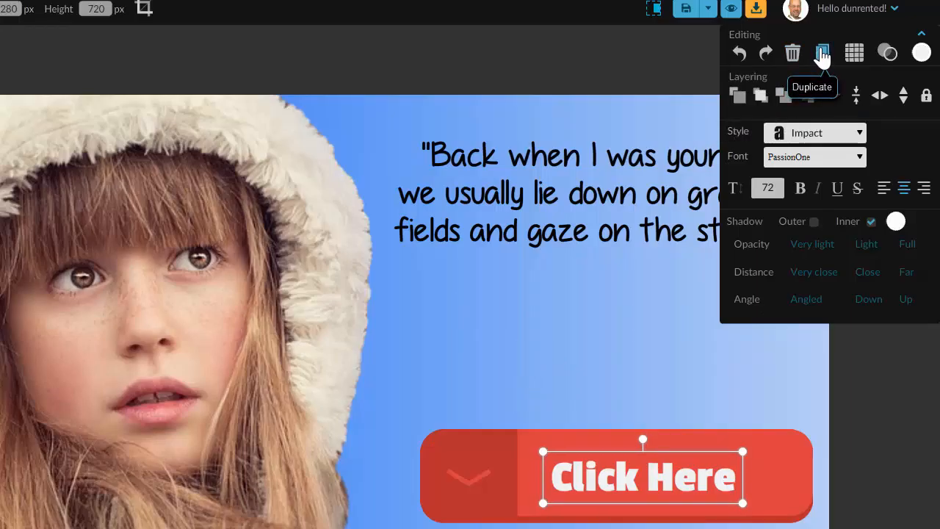
Step: Duplicate the "Click Here" text, offset the copy up and right, and color the original black
{"action": "left_click", "coordinate": [822, 54]}
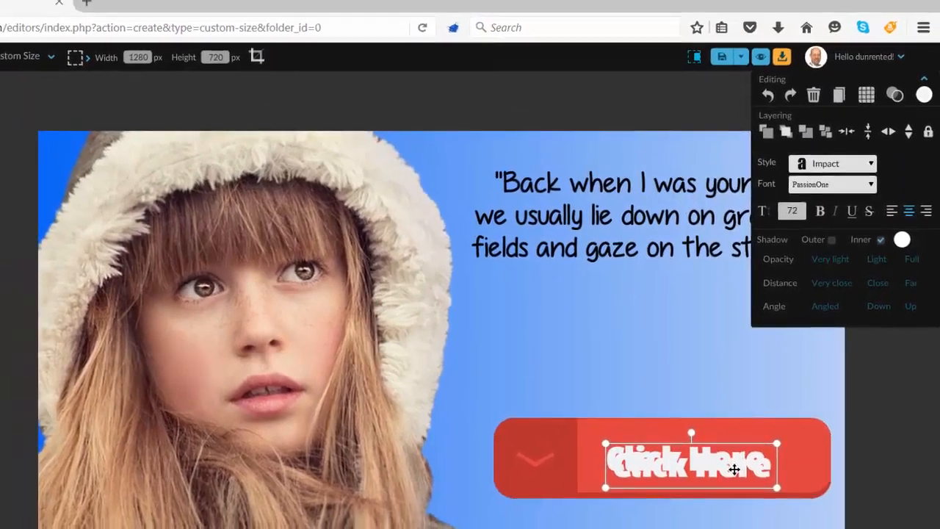
{"action": "left_click_drag", "start_coordinate": [734, 469], "coordinate": [757, 445]}
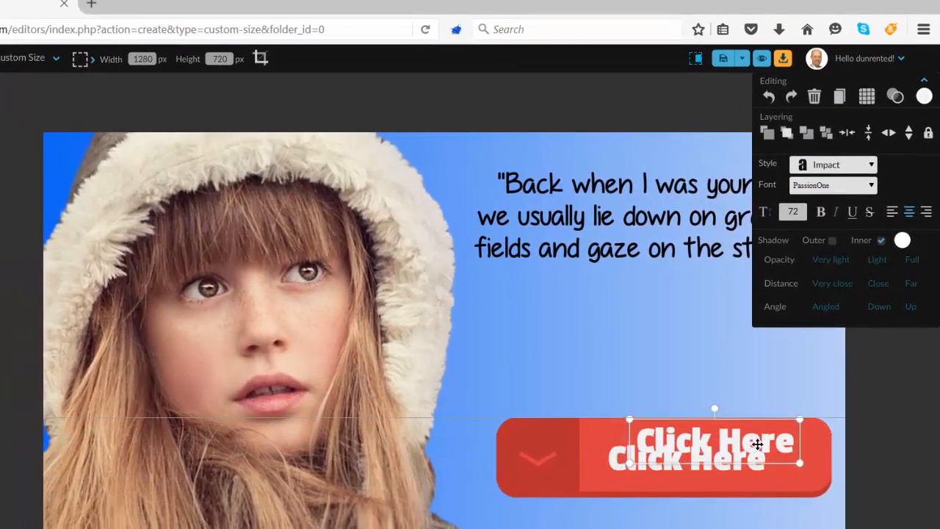
{"action": "left_click", "coordinate": [614, 460]}
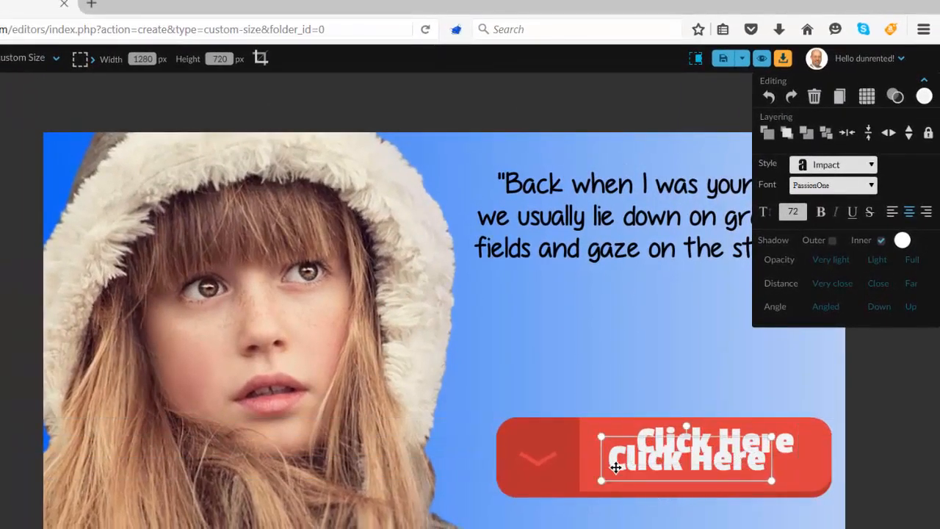
{"action": "left_click", "coordinate": [924, 96]}
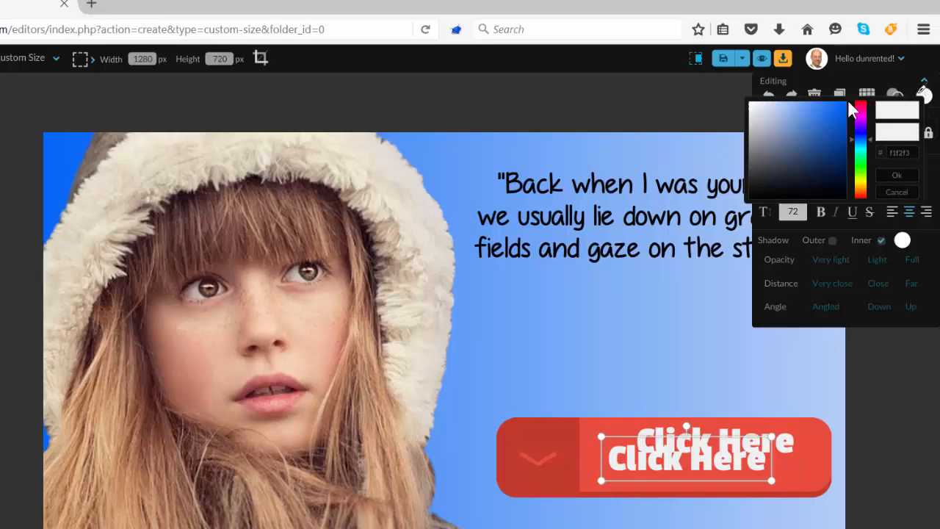
{"action": "left_click", "coordinate": [837, 109]}
{"action": "left_click_drag", "start_coordinate": [836, 108], "coordinate": [843, 195]}
{"action": "left_click", "coordinate": [847, 206]}
{"action": "left_click", "coordinate": [745, 340]}
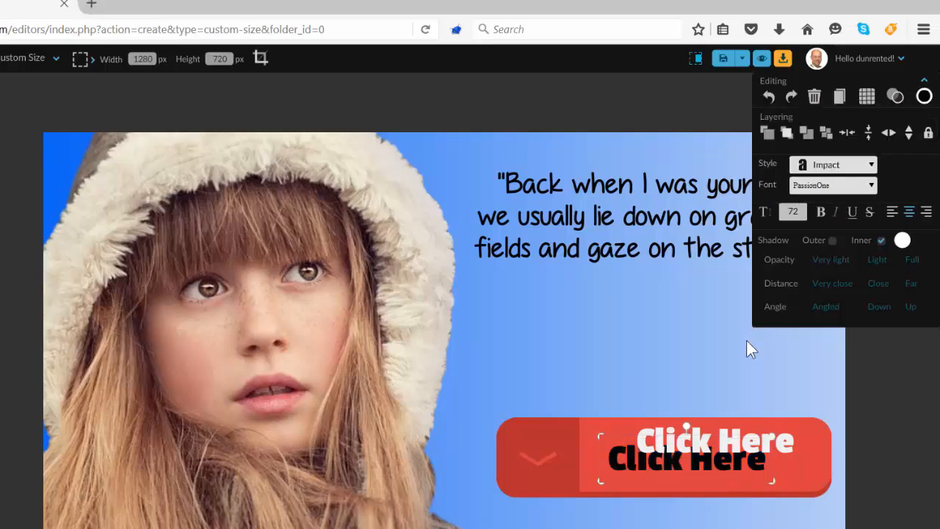
Step: Place the white "Click Here" copy over the black one, slightly offset upward, to create a hard drop shadow
{"action": "left_click", "coordinate": [772, 440]}
{"action": "left_click_drag", "start_coordinate": [771, 439], "coordinate": [743, 455]}
{"action": "left_click", "coordinate": [740, 369]}
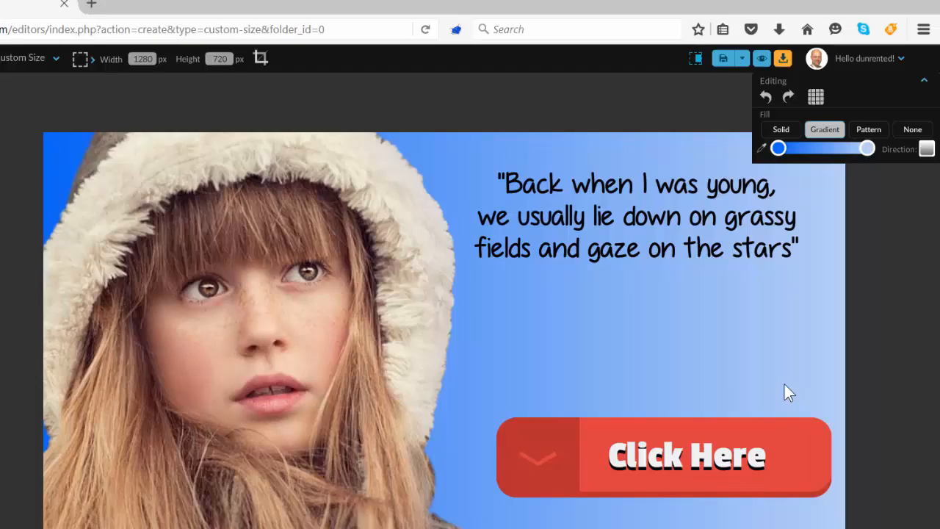
Step: Delete both the white and the black "Click Here" texts from the red button
{"action": "left_click", "coordinate": [702, 462]}
{"action": "key", "text": "Delete"}
{"action": "left_click", "coordinate": [703, 461]}
{"action": "key", "text": "Delete"}
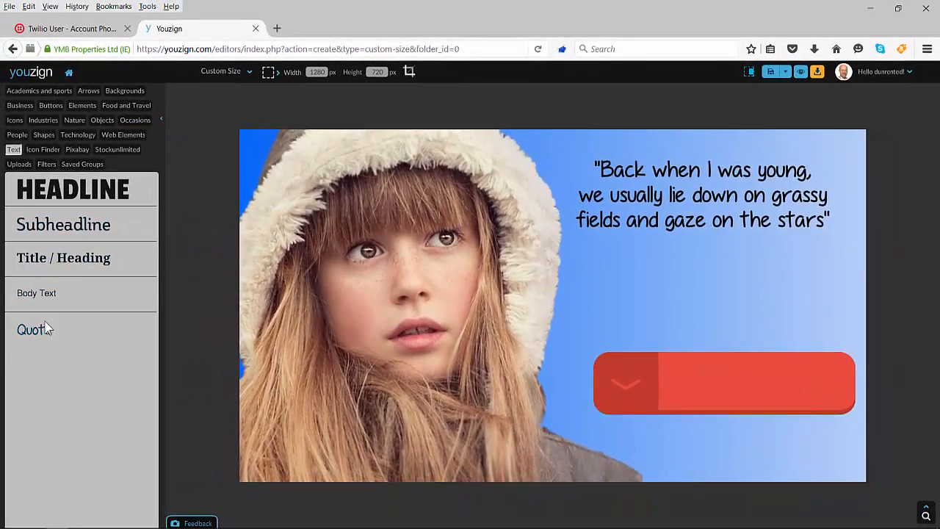
Step: Add a headline text reading "Watch Video" and place it on the red button, beside its darker arrow section
{"action": "left_click", "coordinate": [61, 193]}
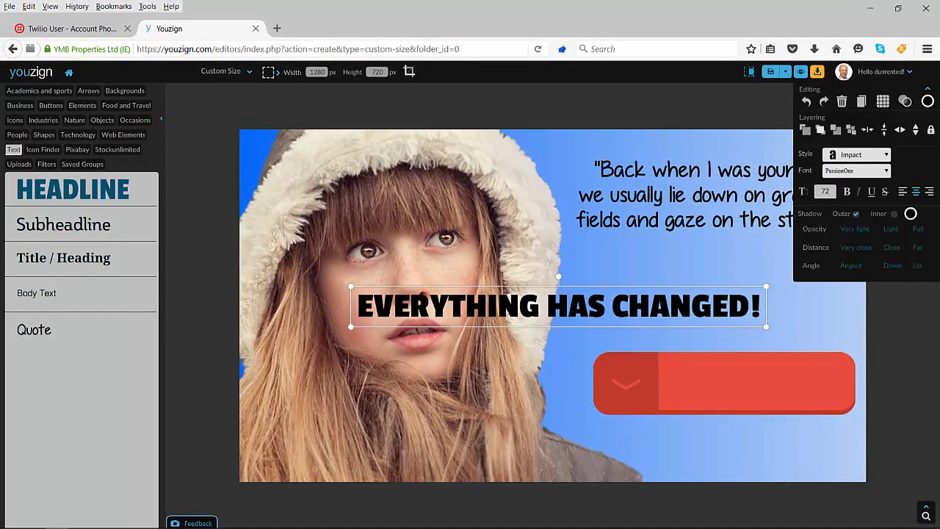
{"action": "double_click", "coordinate": [552, 312]}
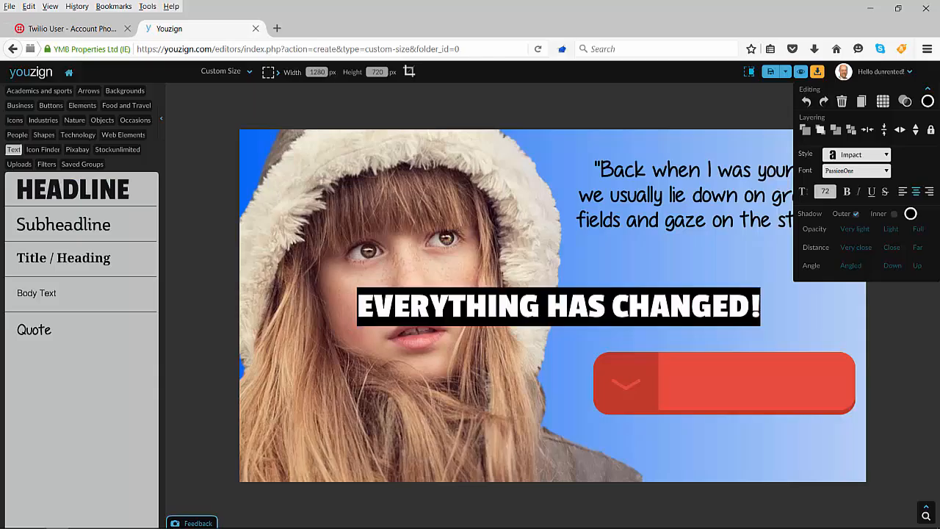
{"action": "type", "text": "Wat"}
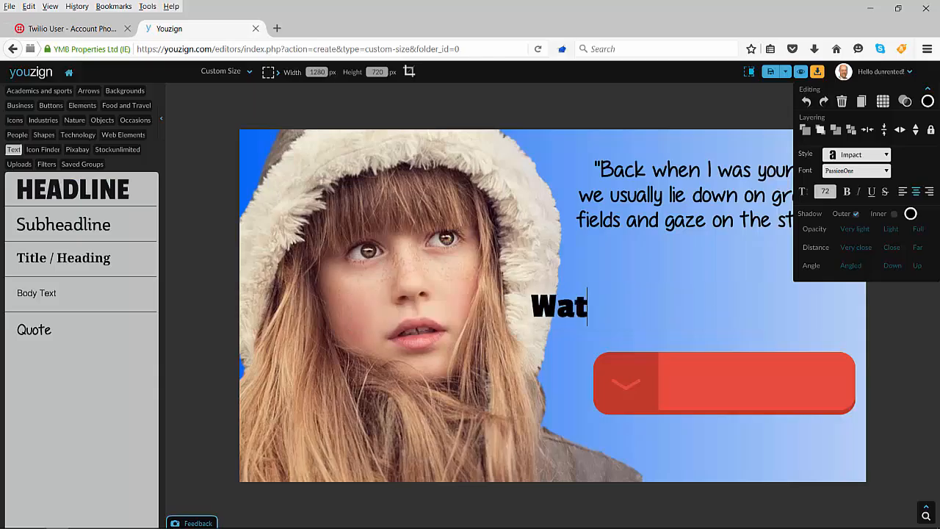
{"action": "type", "text": "ch th"}
{"action": "key", "text": "BackSpace"}
{"action": "key", "text": "BackSpace"}
{"action": "key", "text": "BackSpace"}
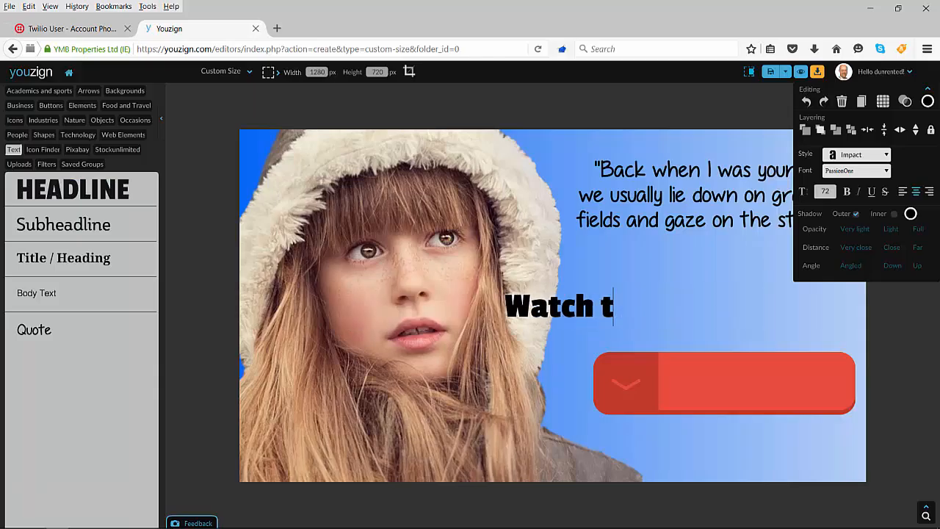
{"action": "type", "text": "Video"}
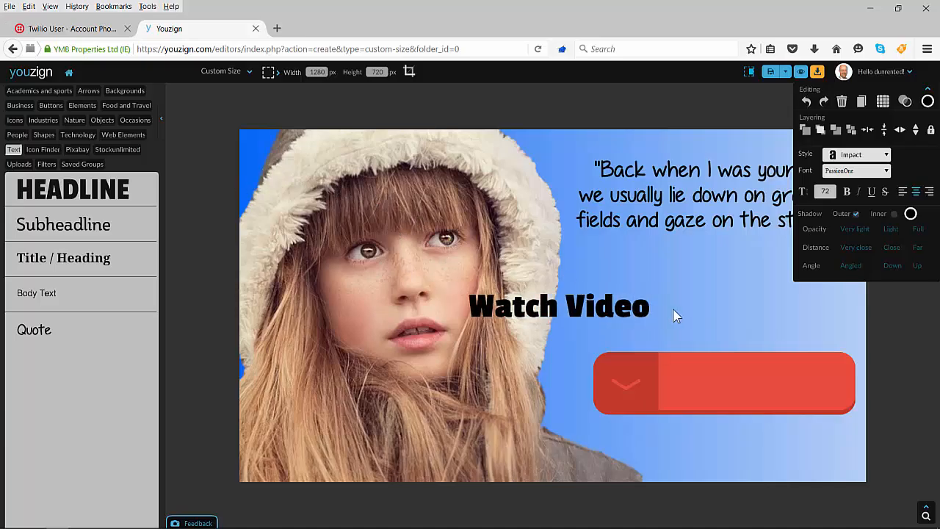
{"action": "left_click", "coordinate": [699, 315]}
{"action": "left_click_drag", "start_coordinate": [617, 315], "coordinate": [797, 385]}
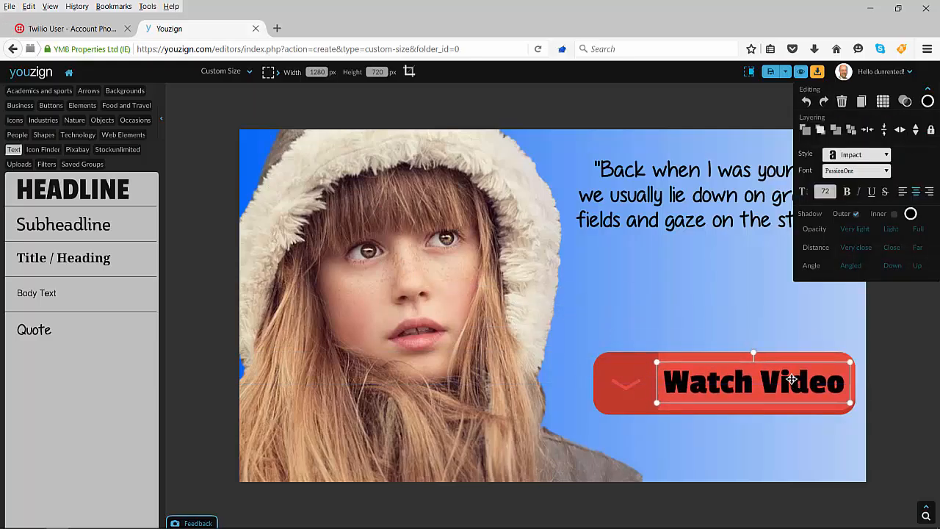
Step: Duplicate the "Watch Video" text and color the copy white
{"action": "left_click", "coordinate": [861, 101]}
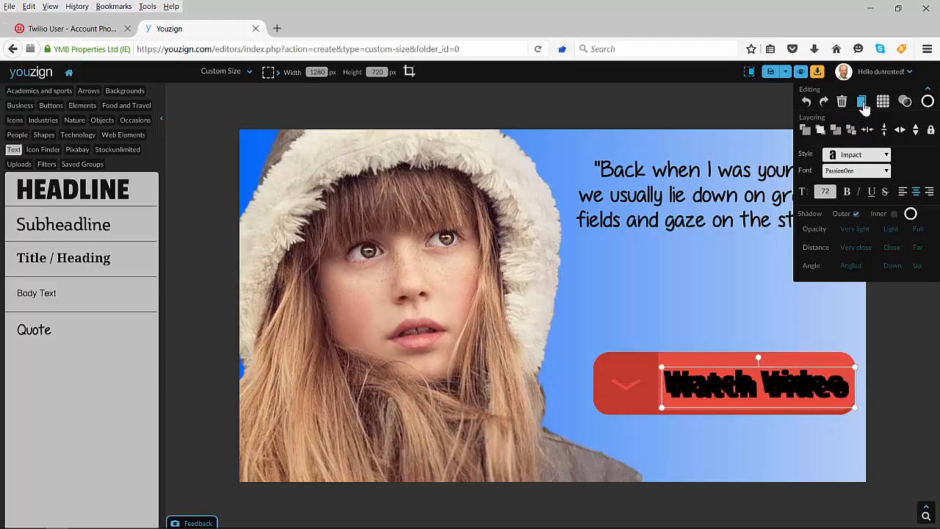
{"action": "left_click", "coordinate": [927, 101]}
{"action": "left_click", "coordinate": [793, 109]}
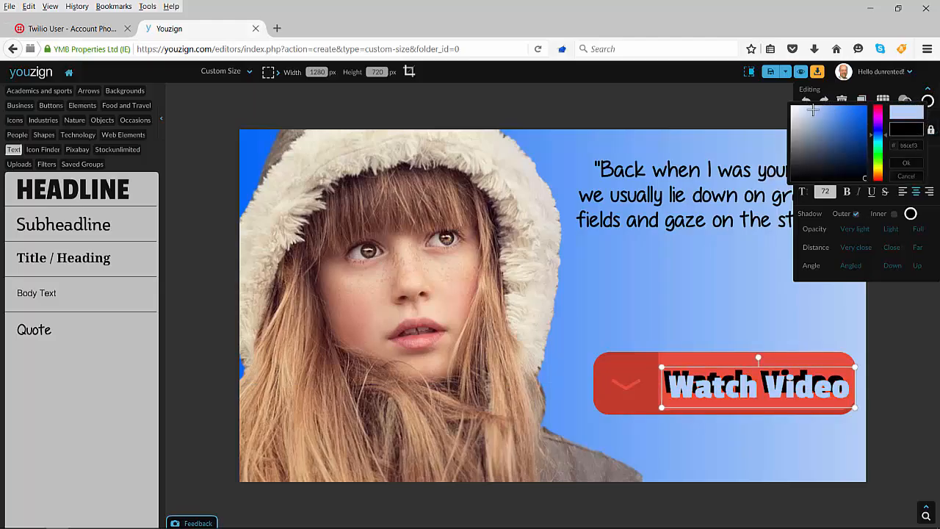
{"action": "left_click", "coordinate": [791, 107]}
{"action": "left_click", "coordinate": [792, 107]}
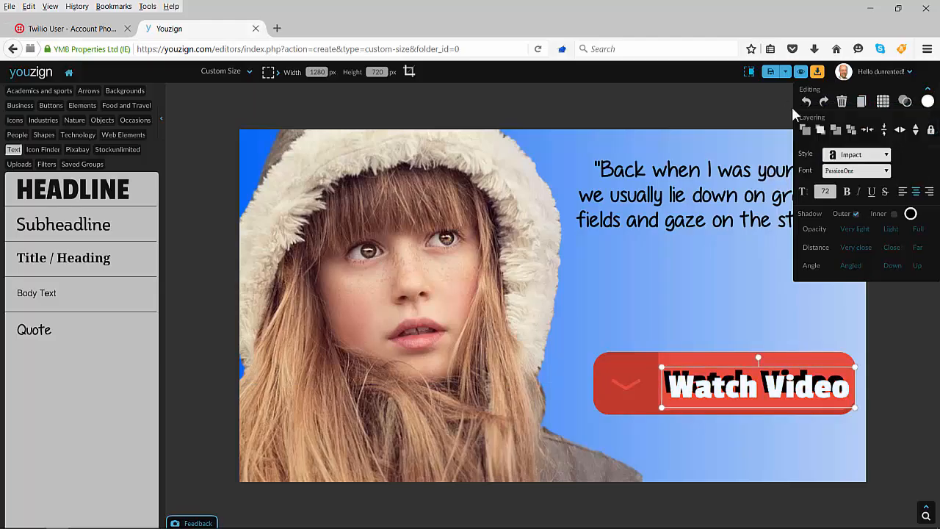
Step: Place the white "Watch Video" copy over the black one, offset slightly up and left, to form a hard drop shadow
{"action": "left_click_drag", "start_coordinate": [775, 391], "coordinate": [769, 383]}
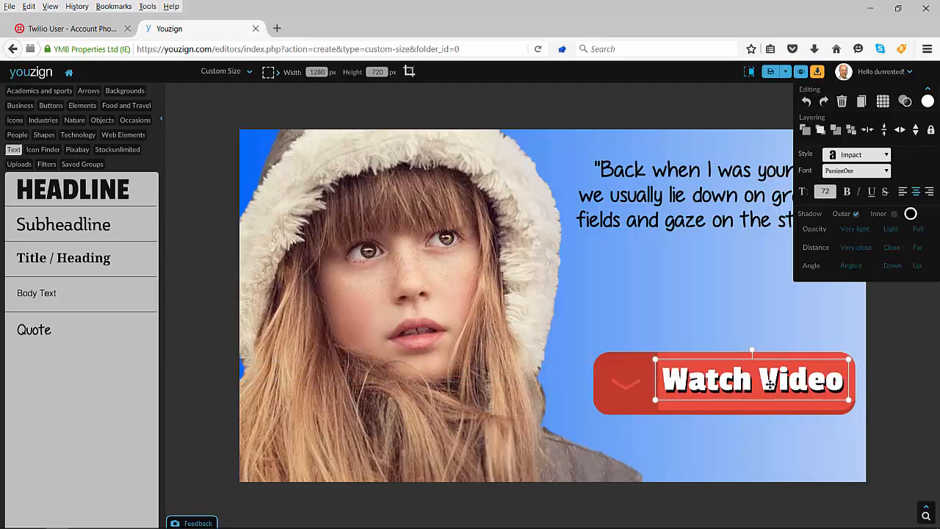
{"action": "left_click", "coordinate": [713, 283]}
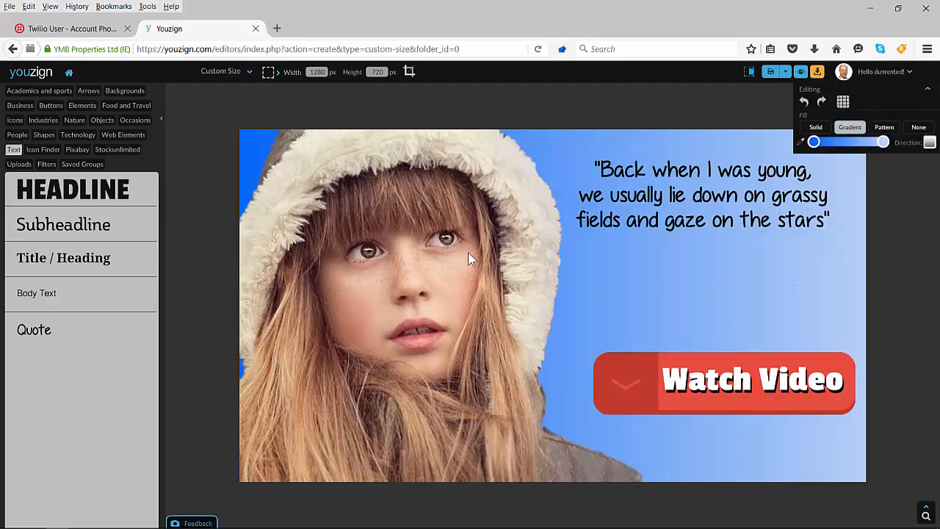
{"action": "left_click", "coordinate": [707, 206]}
{"action": "left_click", "coordinate": [688, 282]}
Step: Save the quote graphic as a titled design
{"action": "left_click", "coordinate": [770, 73]}
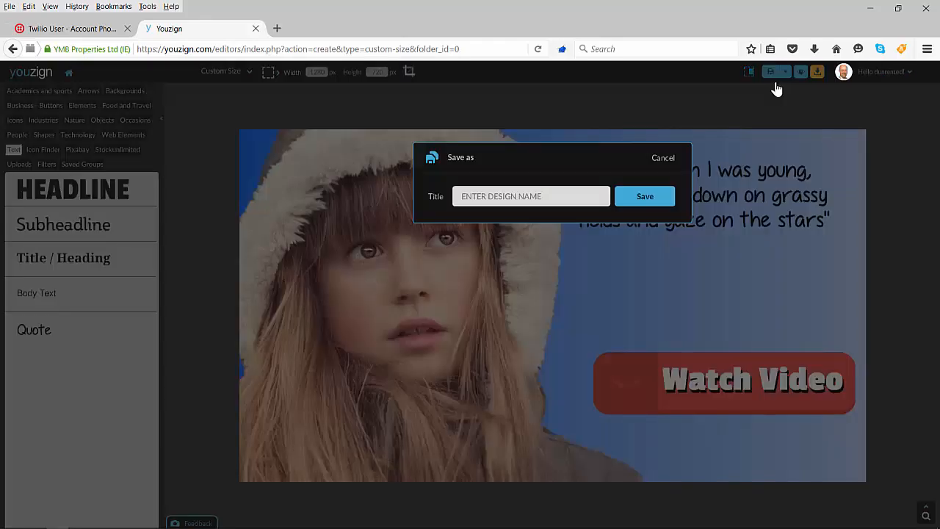
{"action": "left_click", "coordinate": [547, 194]}
{"action": "left_click", "coordinate": [620, 204]}
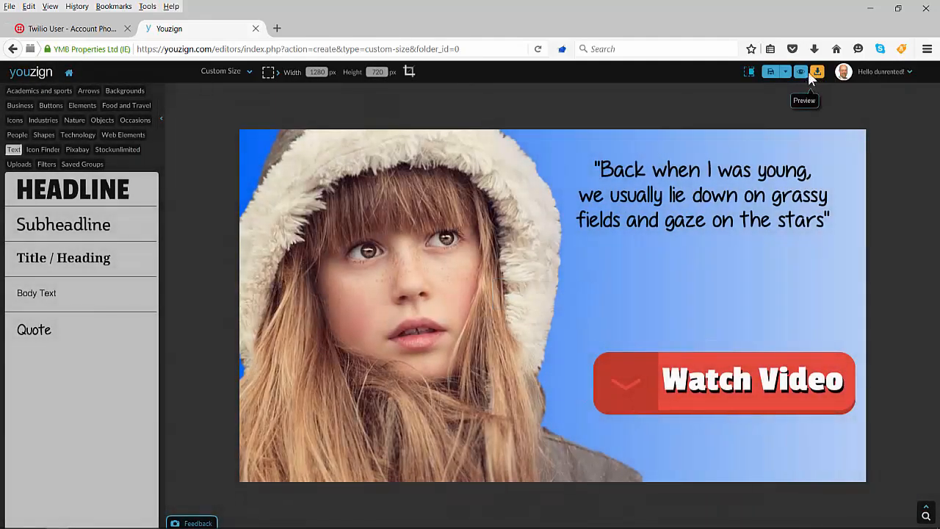
Step: Preview the complete quote graphic as an image and go back to the editor
{"action": "left_click", "coordinate": [800, 72]}
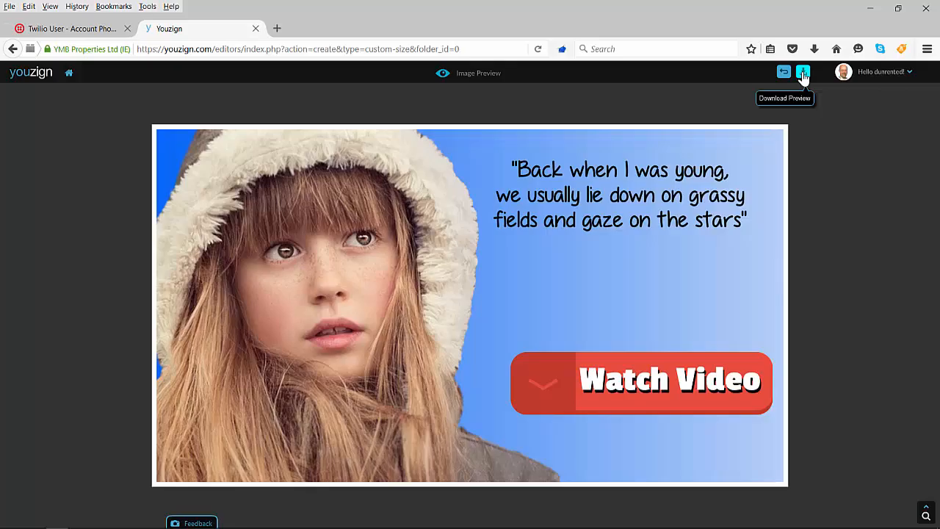
{"action": "left_click", "coordinate": [783, 72]}
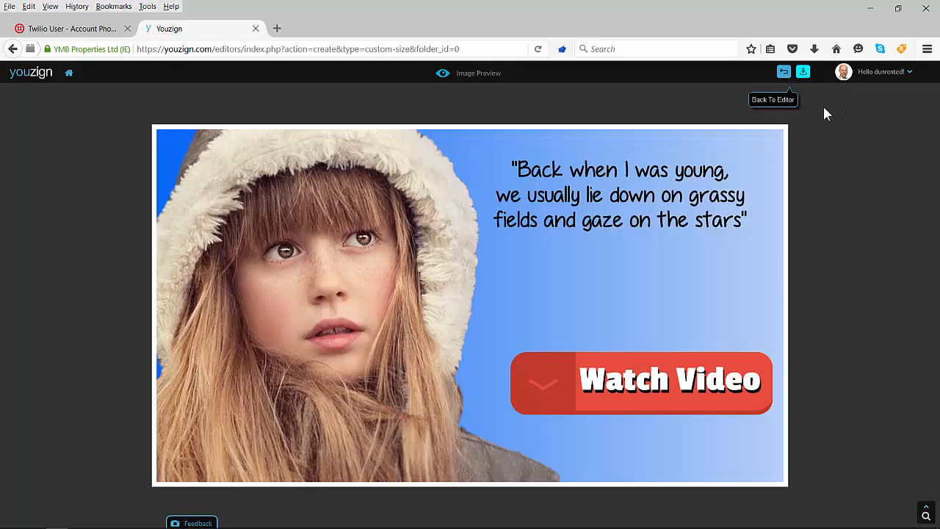